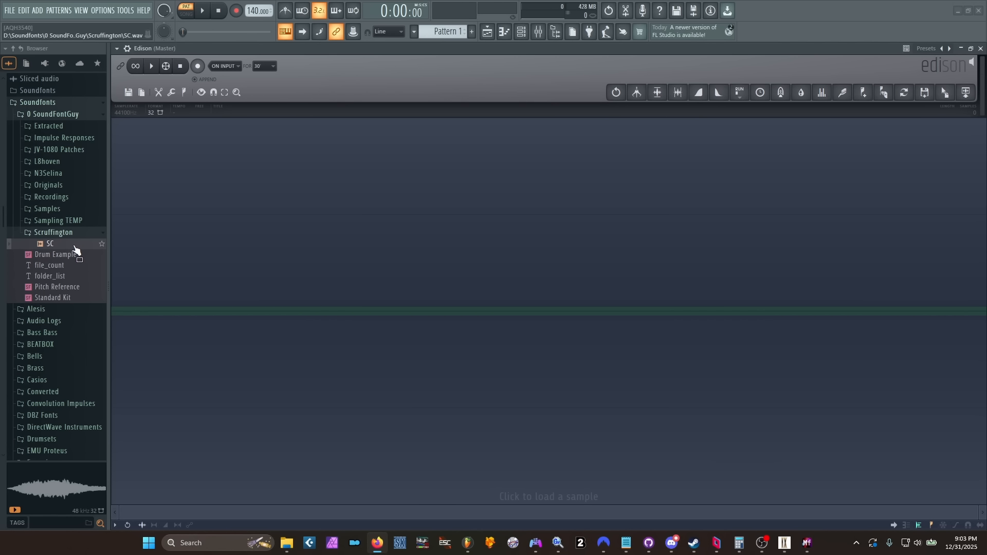
# Step: Load the SC sample into Edison, delete its tail to leave about 190,770 samples, and play back the result
pyautogui.moveTo(67, 249); pyautogui.dragTo(340, 247)
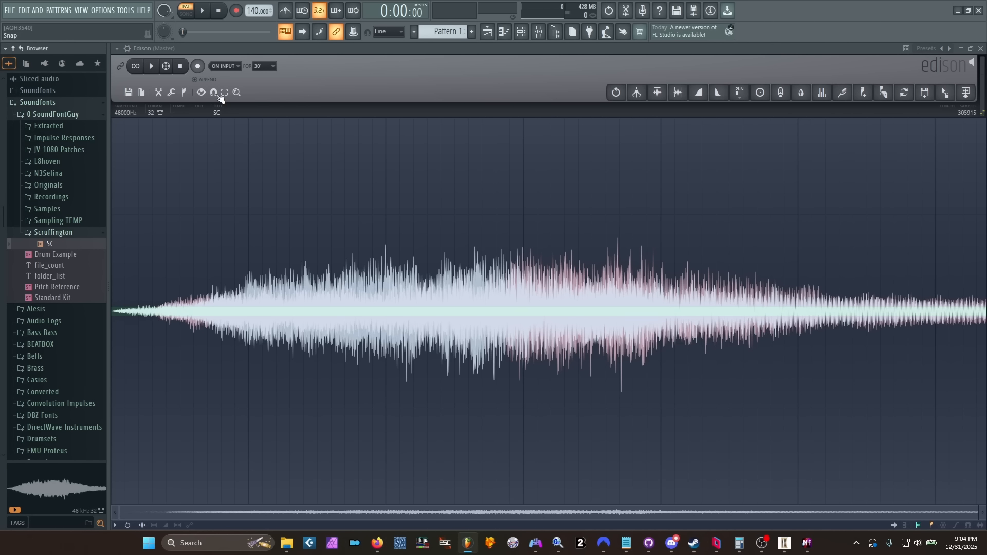
pyautogui.click(152, 66)
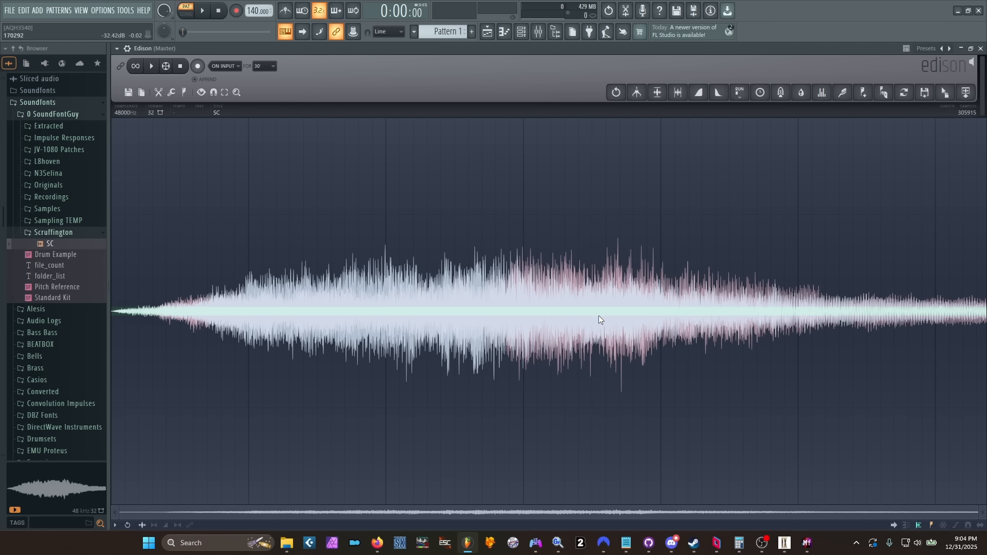
pyautogui.moveTo(611, 310); pyautogui.dragTo(985, 310)
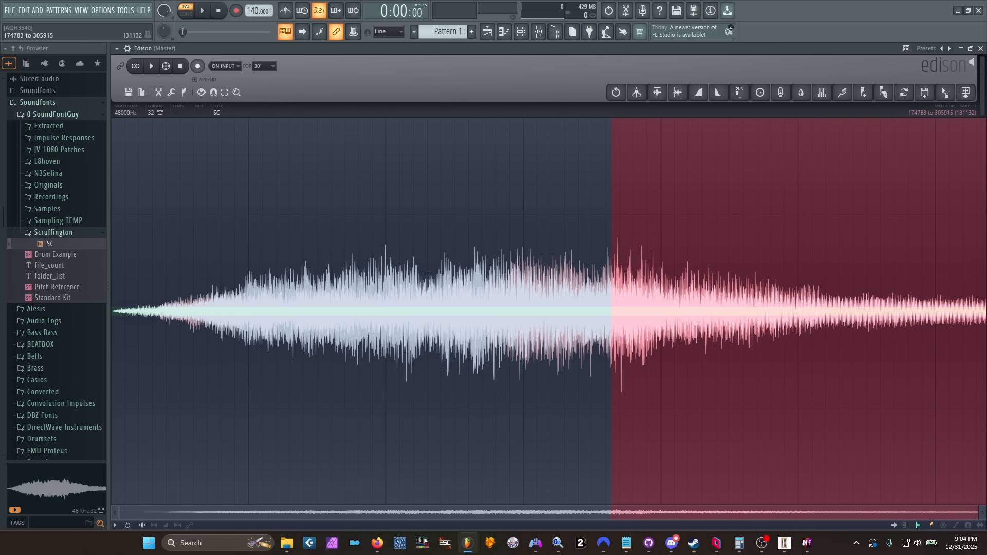
pyautogui.moveTo(611, 308); pyautogui.dragTo(657, 306)
pyautogui.press('Delete')
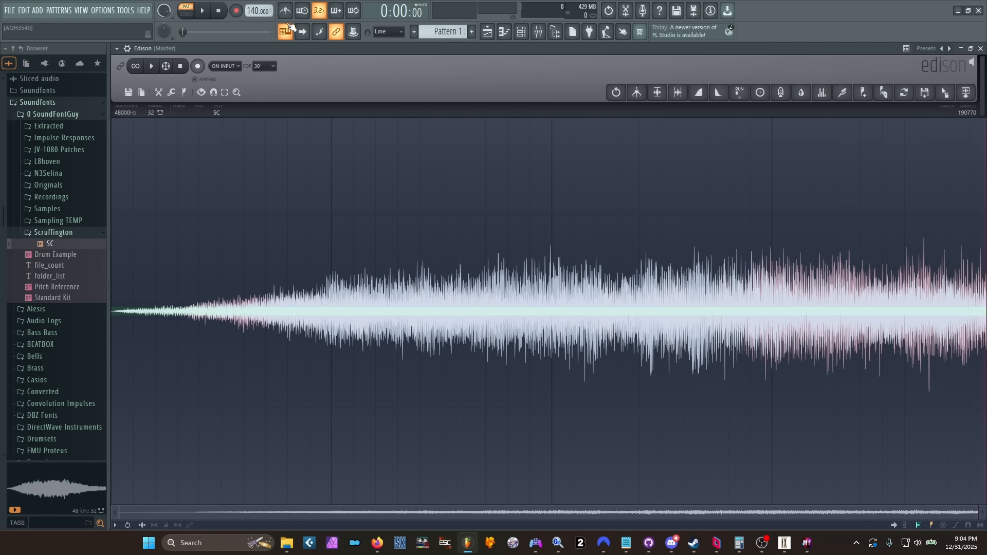
pyautogui.click(160, 70)
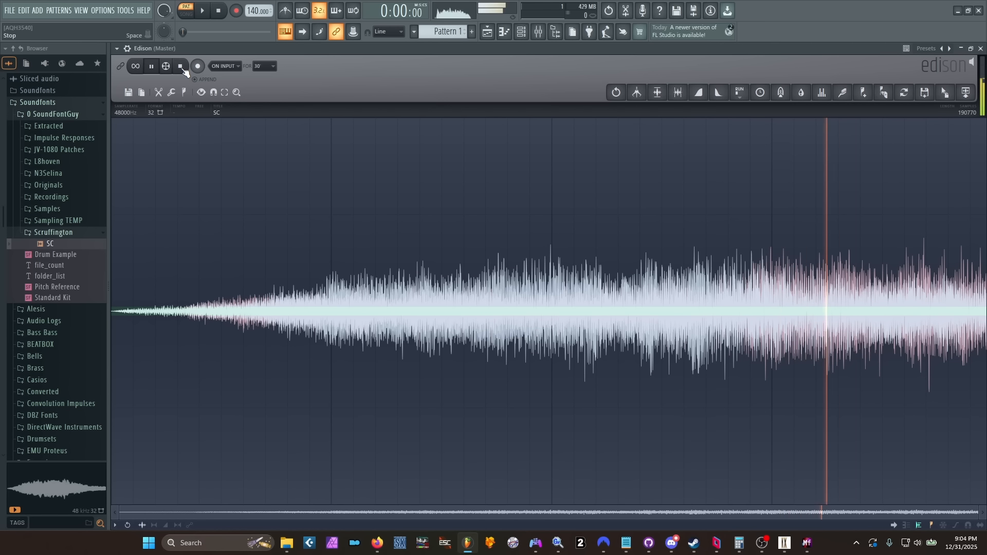
# Step: Convert the sample to 16-bit merged mono and resample it to 22050 Hz
pyautogui.click(162, 116)
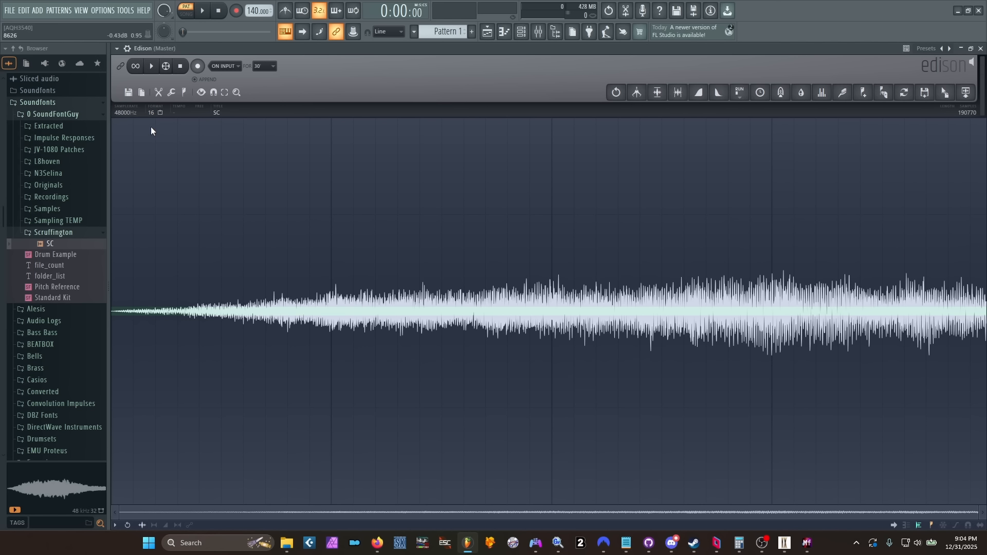
pyautogui.click(123, 113)
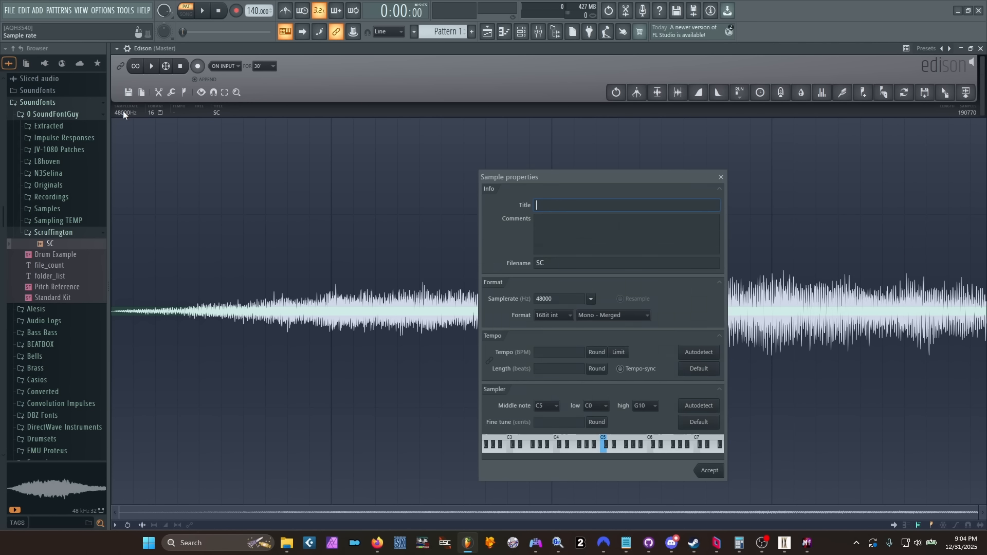
pyautogui.click(591, 299)
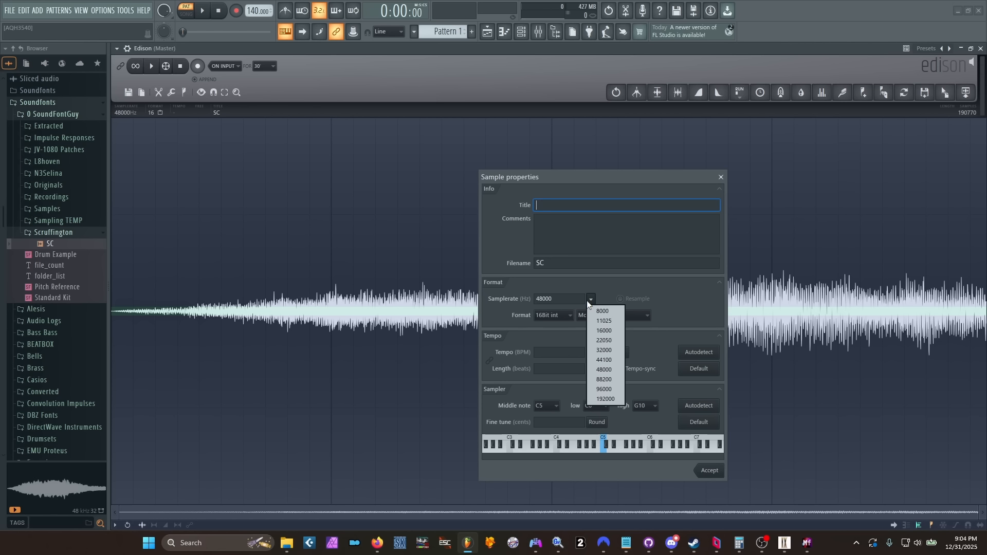
pyautogui.click(604, 341)
pyautogui.click(635, 298)
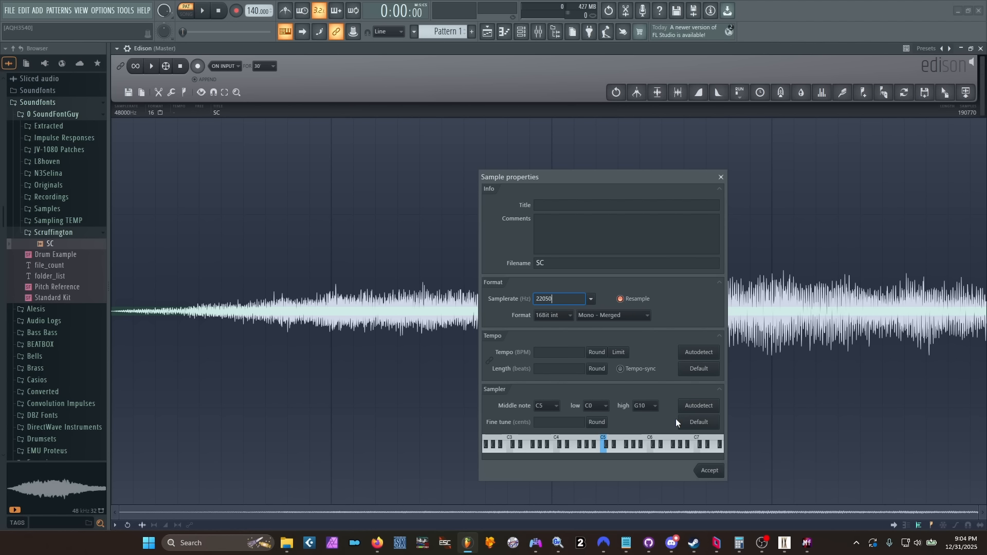
pyautogui.click(714, 472)
pyautogui.press('space')
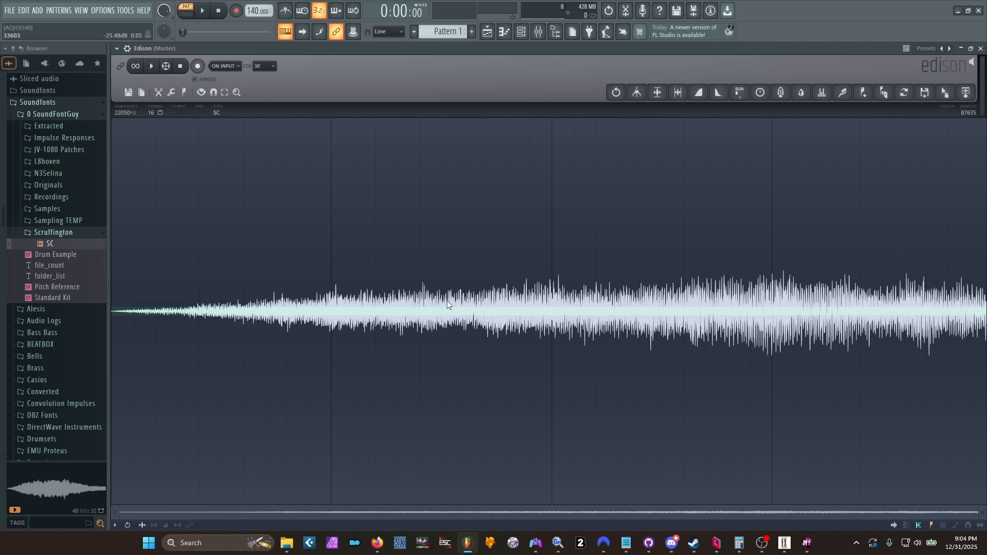
# Step: Delete about the first 32,419 samples, containing the quiet rise, and play the trimmed sample
pyautogui.moveTo(436, 309); pyautogui.dragTo(69, 318)
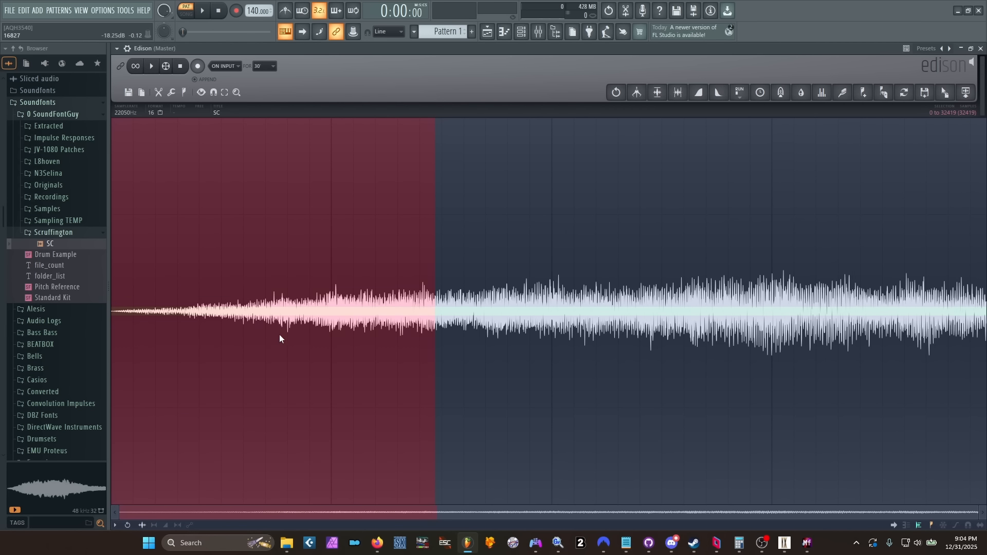
pyautogui.press('Delete')
pyautogui.click(151, 66)
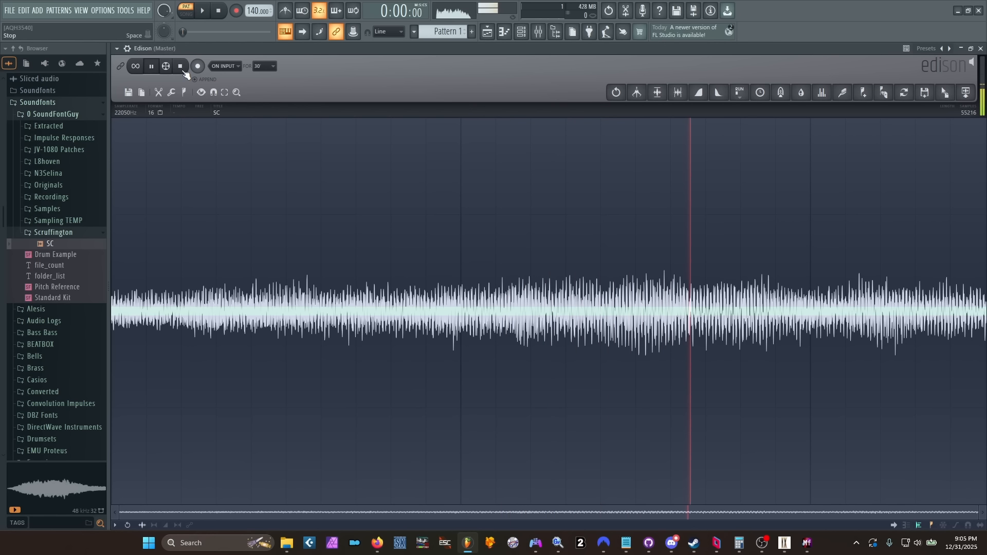
pyautogui.click(183, 68)
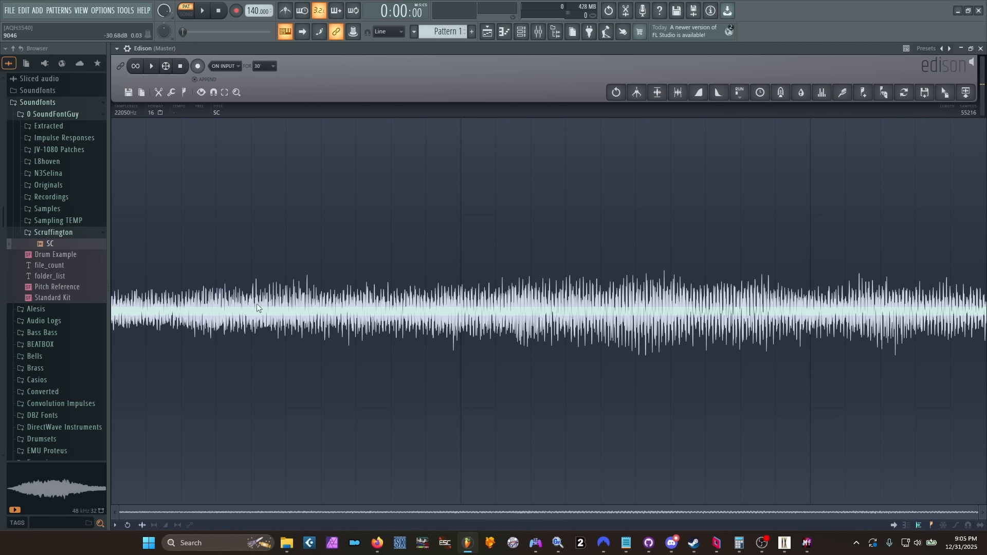
# Step: Apply Declick in to the trimmed sample, play it back, and set its format to 16-bit mono
pyautogui.rightClick(384, 235)
pyautogui.moveTo(409, 273)
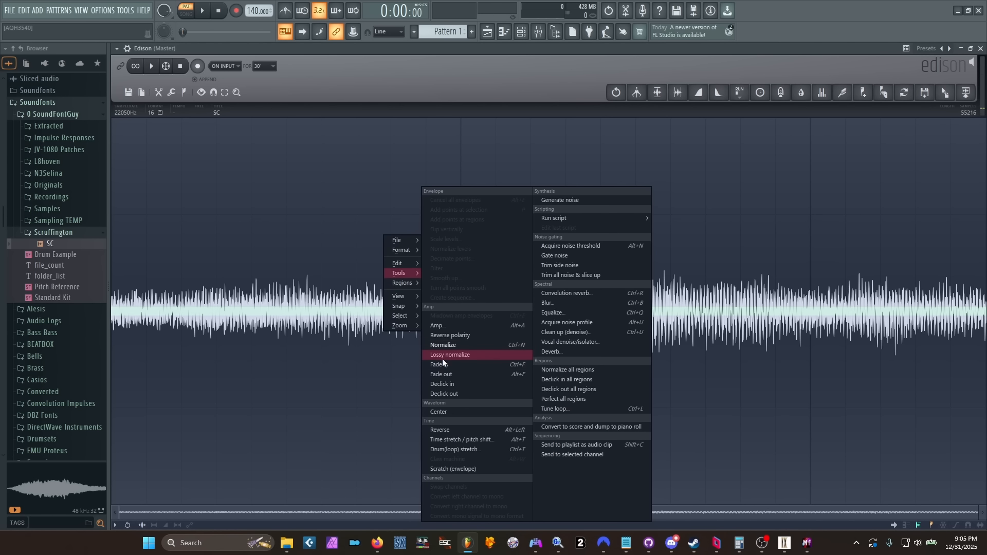
pyautogui.click(455, 387)
pyautogui.rightClick(341, 267)
pyautogui.click(625, 149)
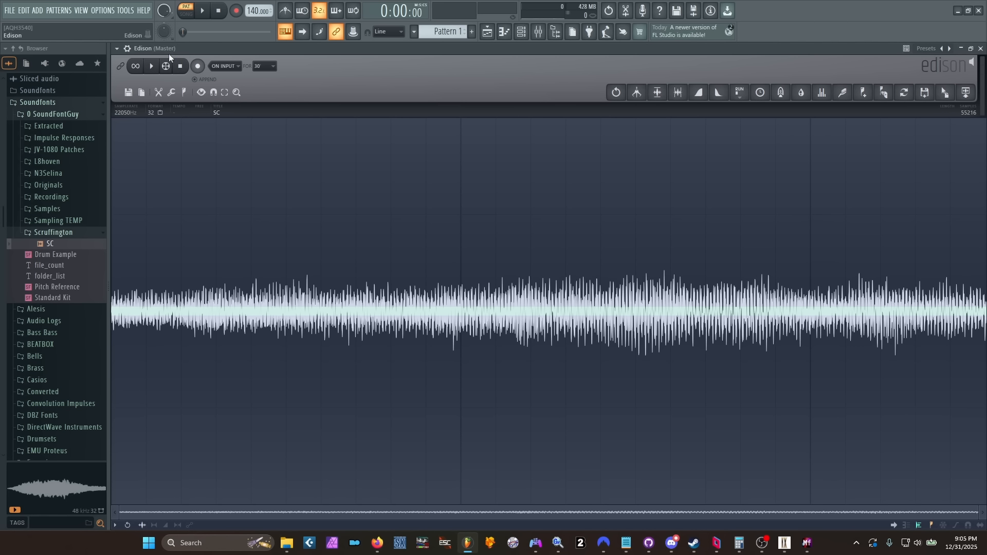
pyautogui.click(153, 67)
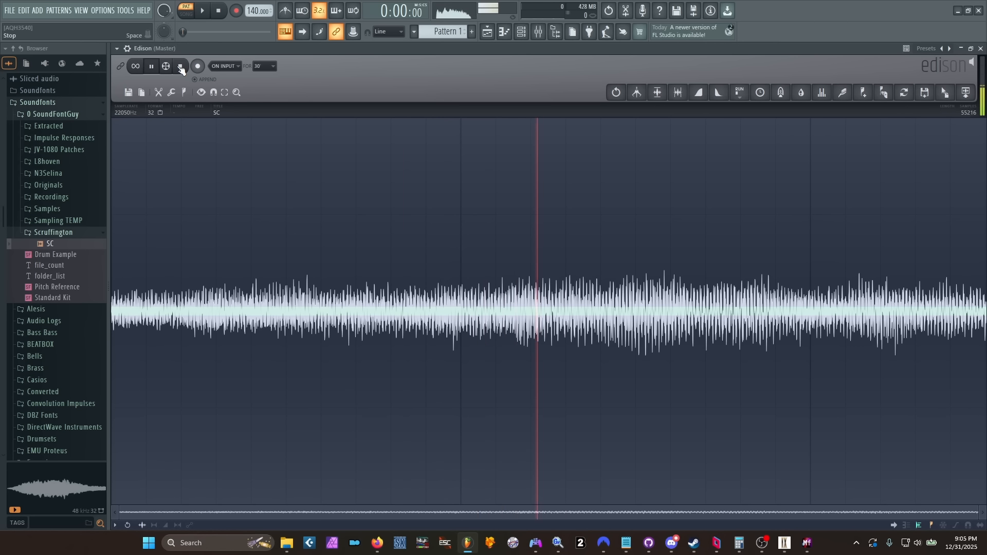
pyautogui.click(155, 114)
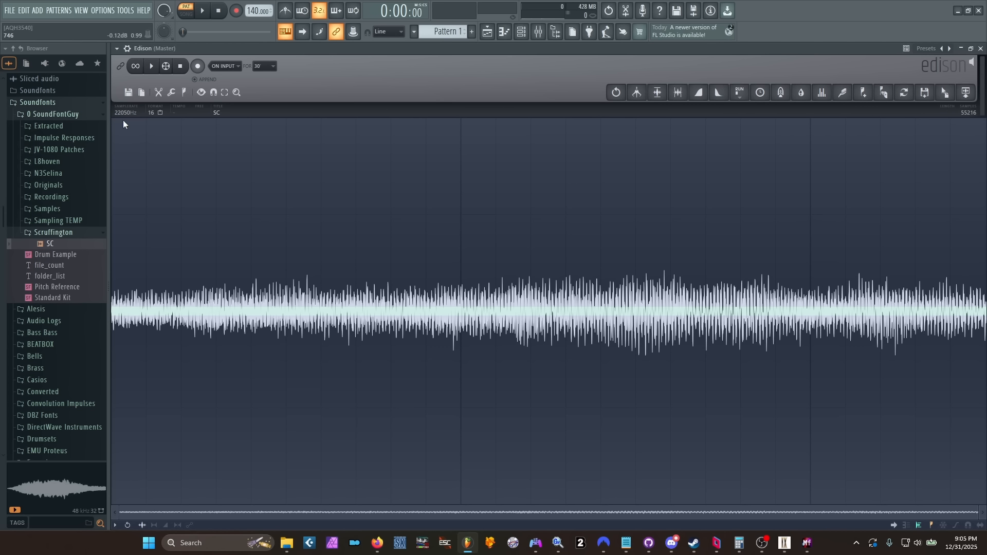
# Step: Save the edited sample as SC_2.wav
pyautogui.rightClick(394, 220)
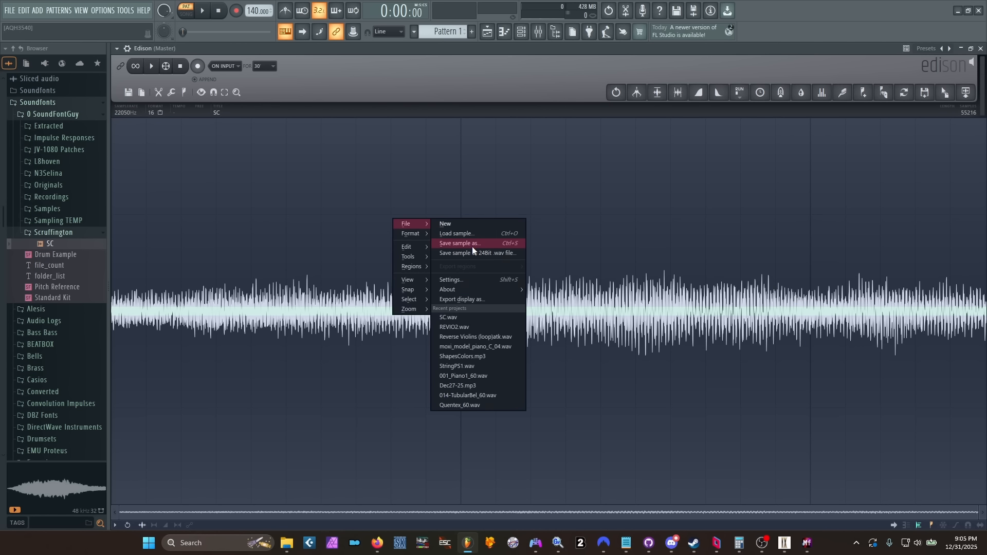
pyautogui.click(472, 243)
pyautogui.press('Return')
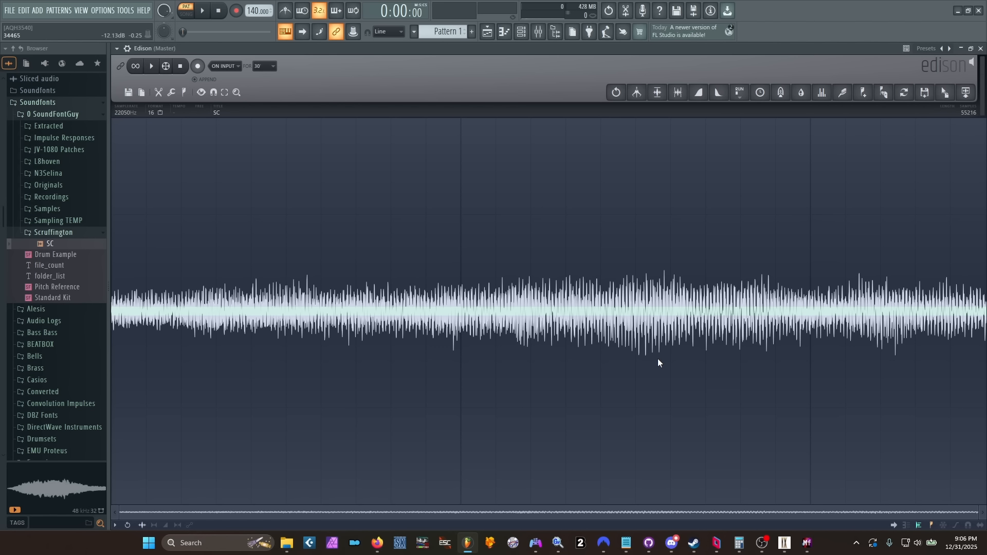
# Step: Switch to Endless WAV, load SC_2.wav, and audition its loop
pyautogui.click(513, 544)
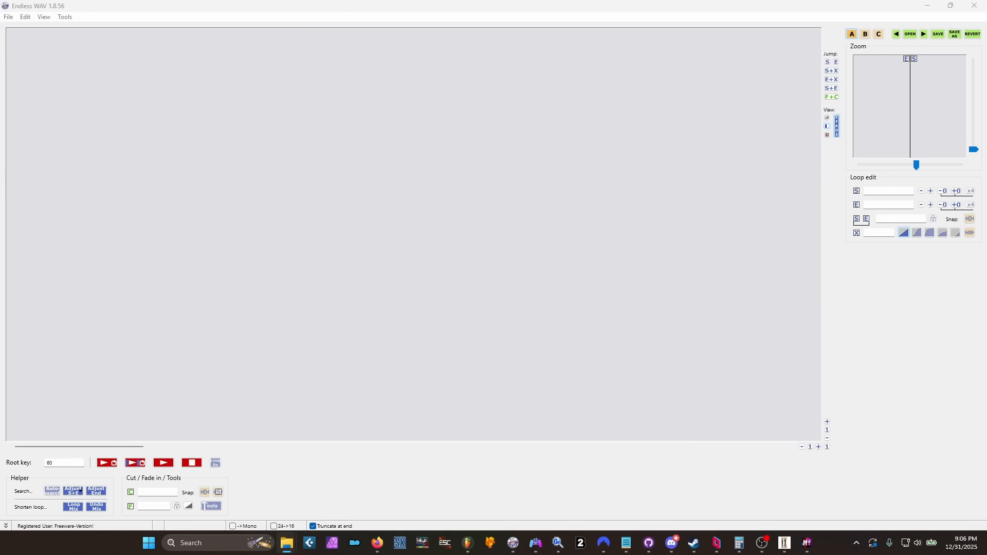
pyautogui.moveTo(392, 1); pyautogui.dragTo(480, 152)
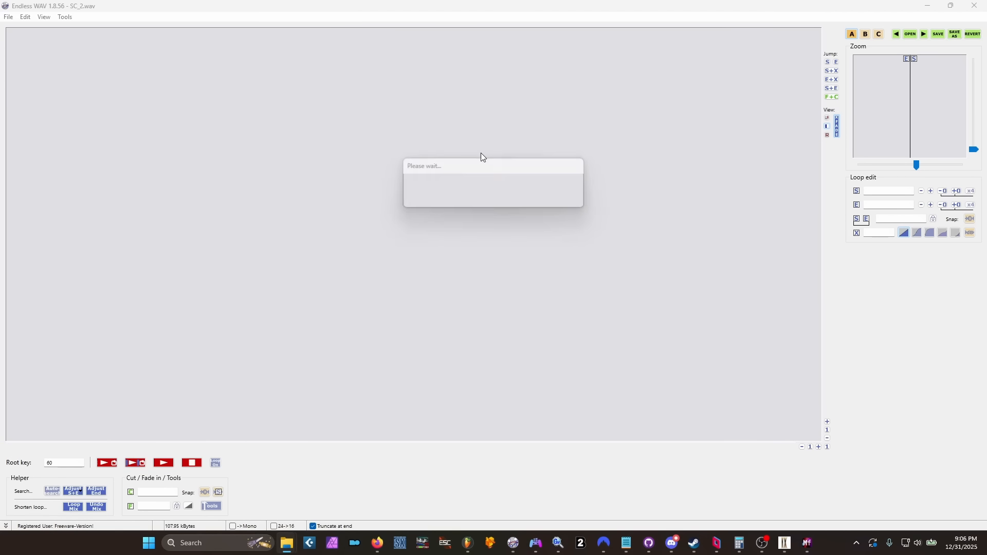
pyautogui.click(135, 463)
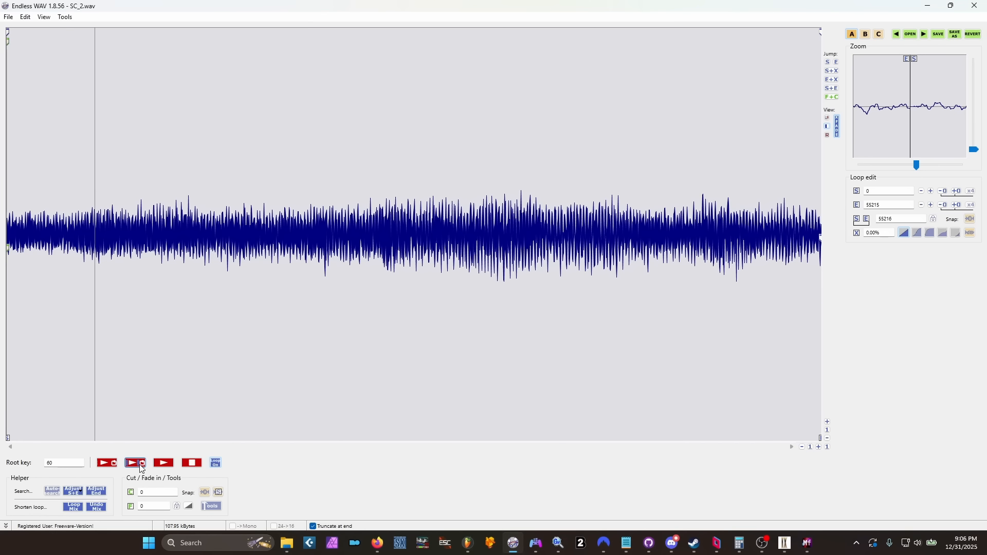
pyautogui.click(194, 465)
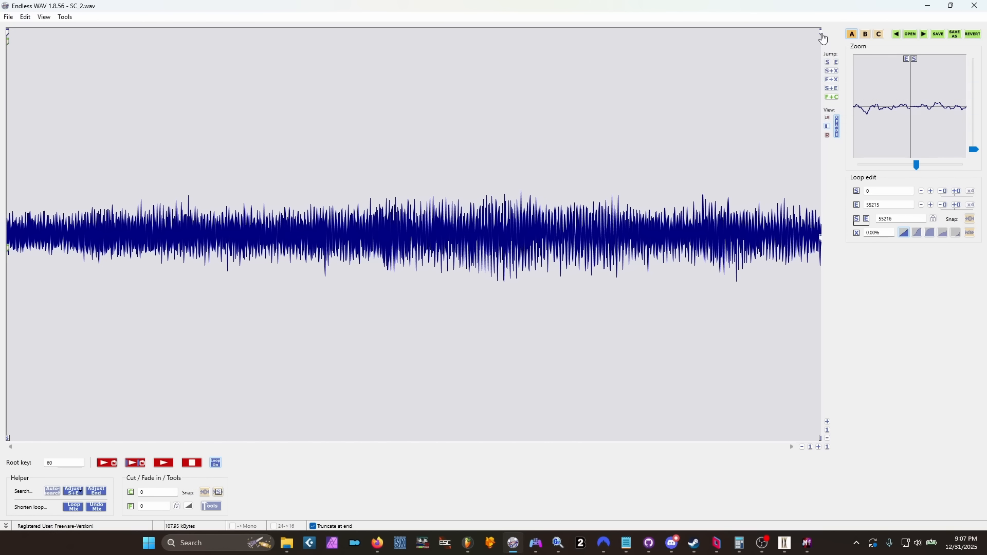
# Step: Place the loop end at about sample 42612 and the loop start at about 21341, and audition the loop
pyautogui.moveTo(820, 32); pyautogui.dragTo(636, 37)
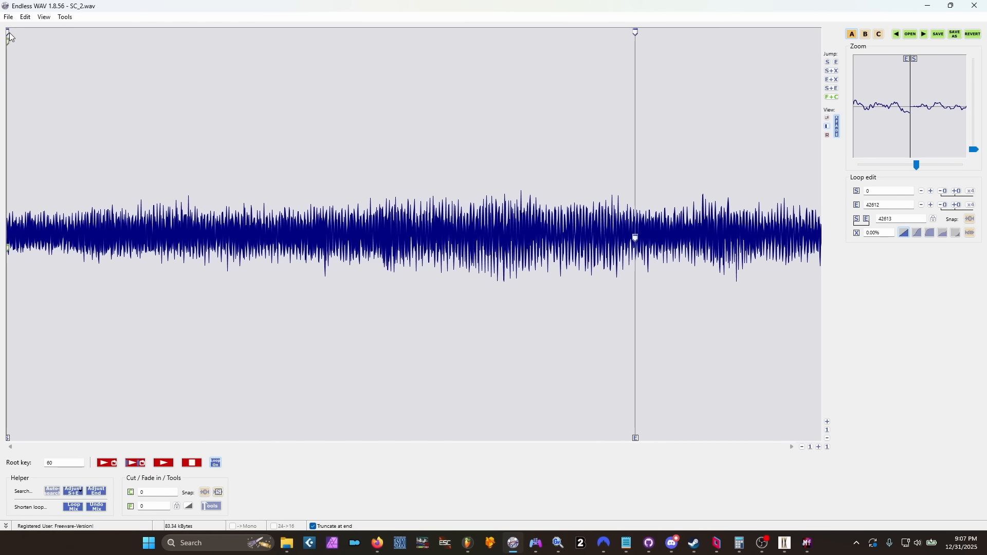
pyautogui.moveTo(8, 34)
pyautogui.mouseDown()
pyautogui.moveTo(344, 75)
pyautogui.moveTo(323, 76)
pyautogui.mouseUp()
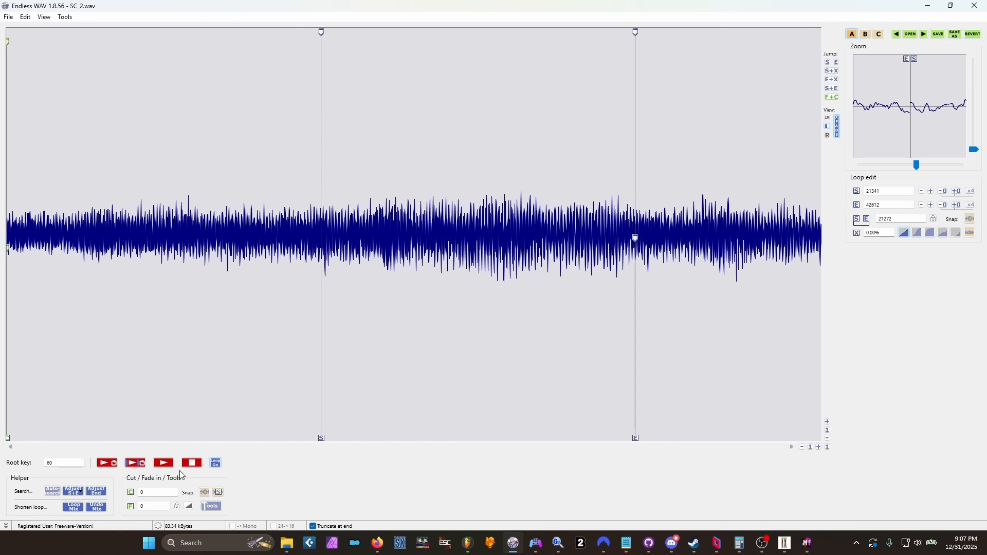
pyautogui.click(142, 466)
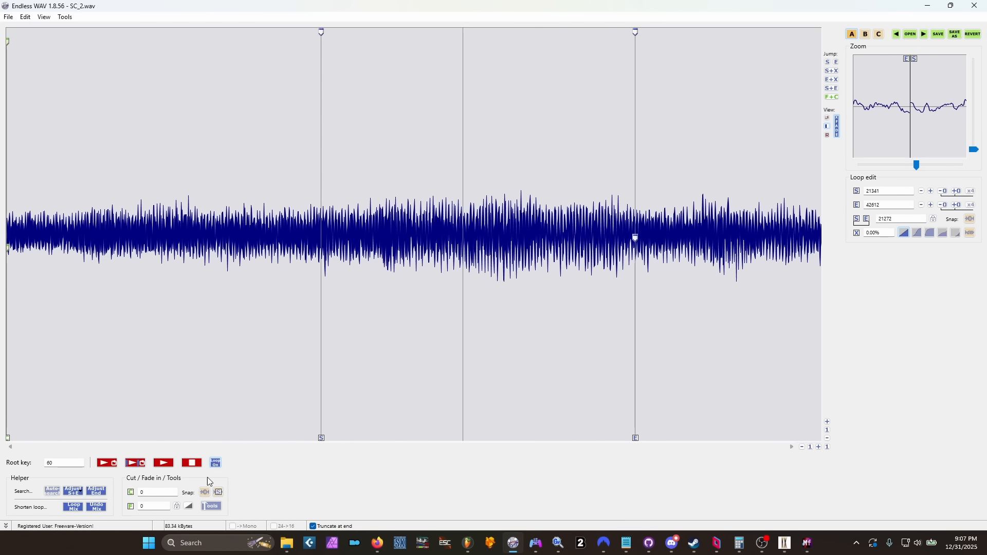
pyautogui.click(196, 467)
pyautogui.click(196, 468)
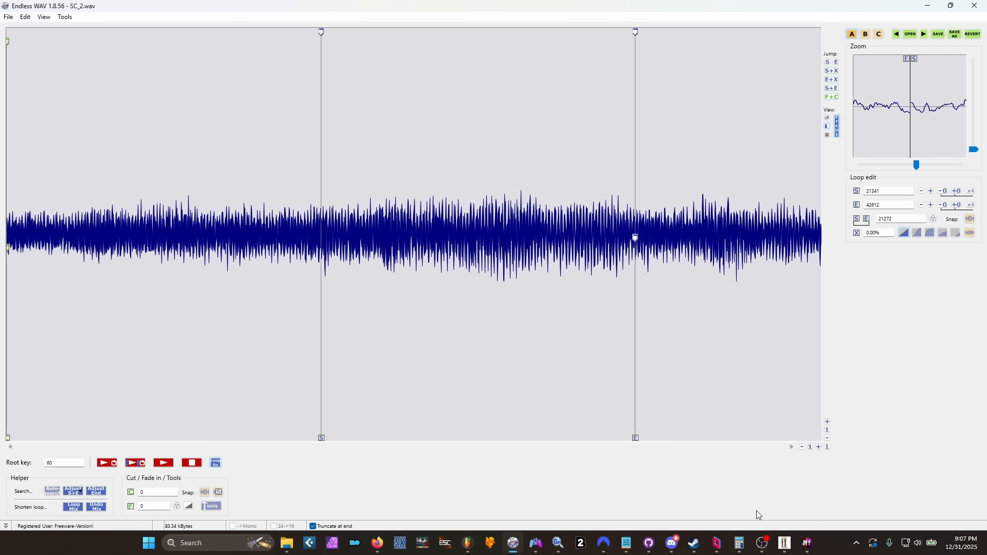
# Step: Copy the loop start value from Endless WAV into Calculator and divide it by 28
pyautogui.click(741, 552)
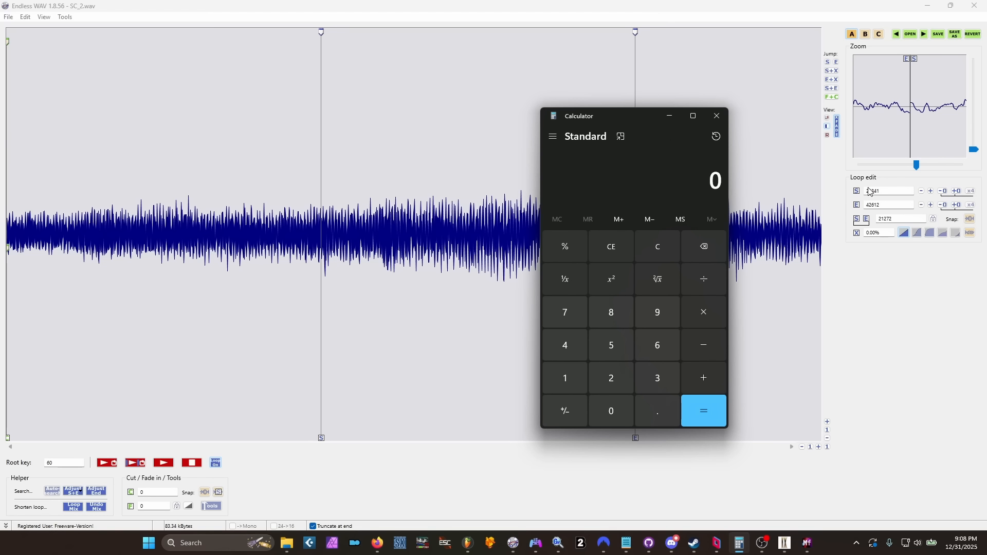
pyautogui.click(880, 197)
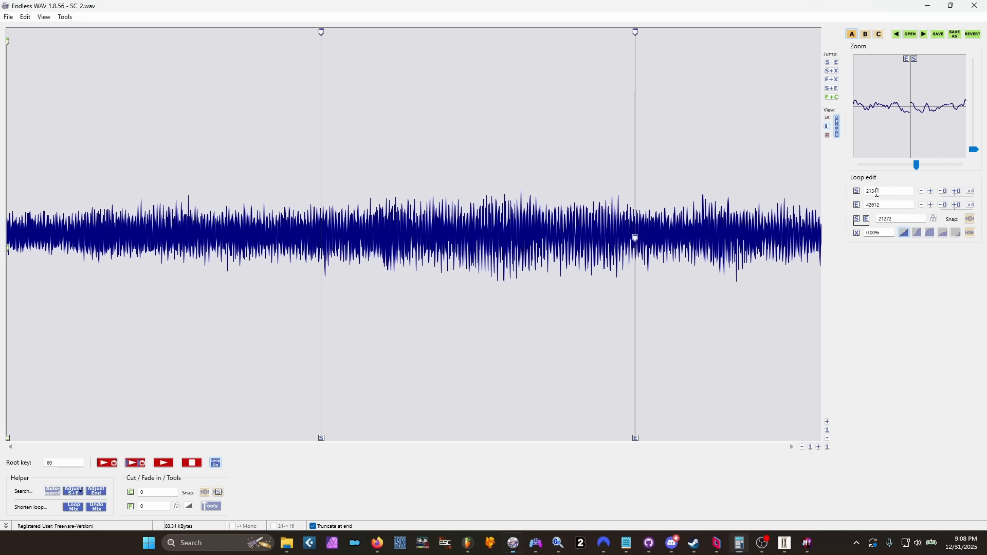
pyautogui.doubleClick(906, 194)
pyautogui.hotkey('ctrl', 'c')
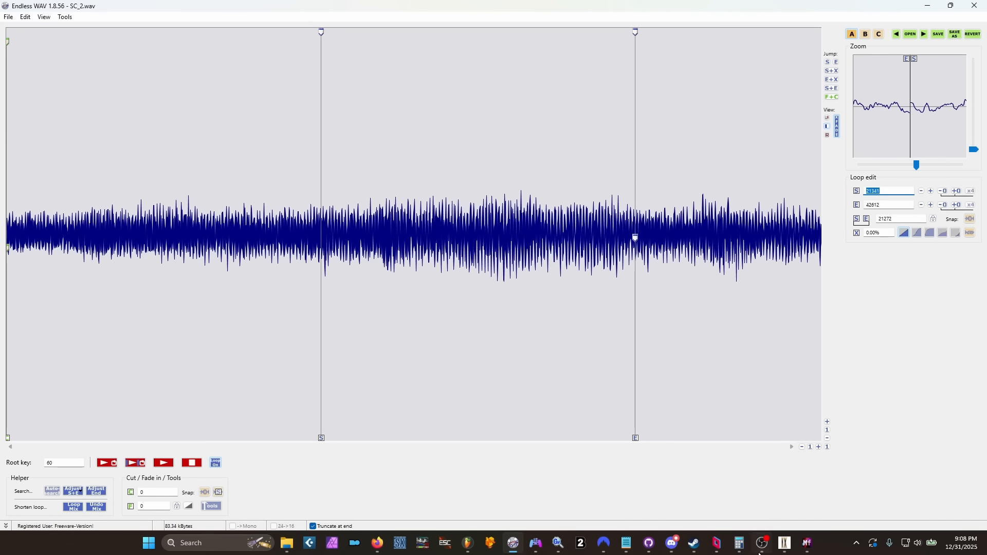
pyautogui.click(739, 543)
pyautogui.hotkey('ctrl', 'v')
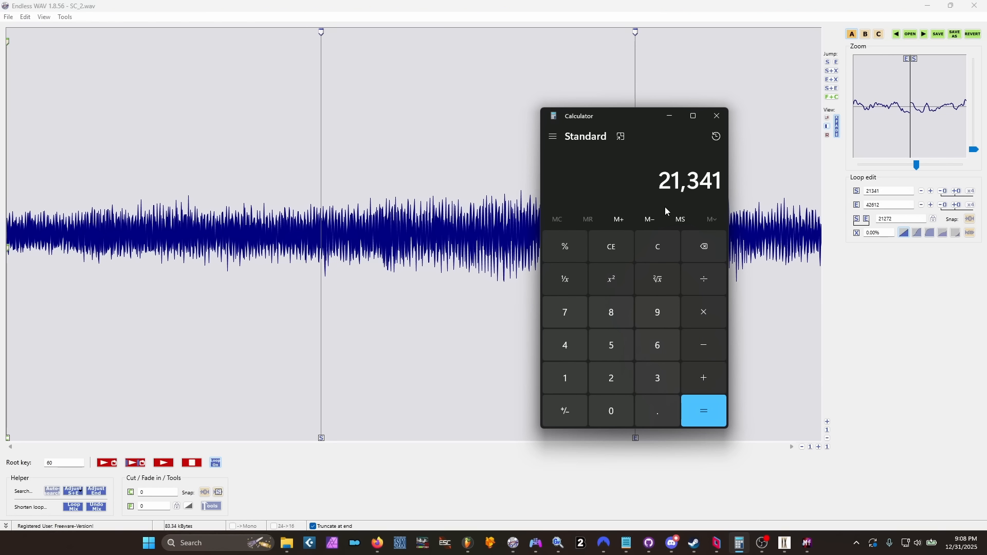
pyautogui.click(708, 280)
pyautogui.click(624, 385)
pyautogui.click(611, 312)
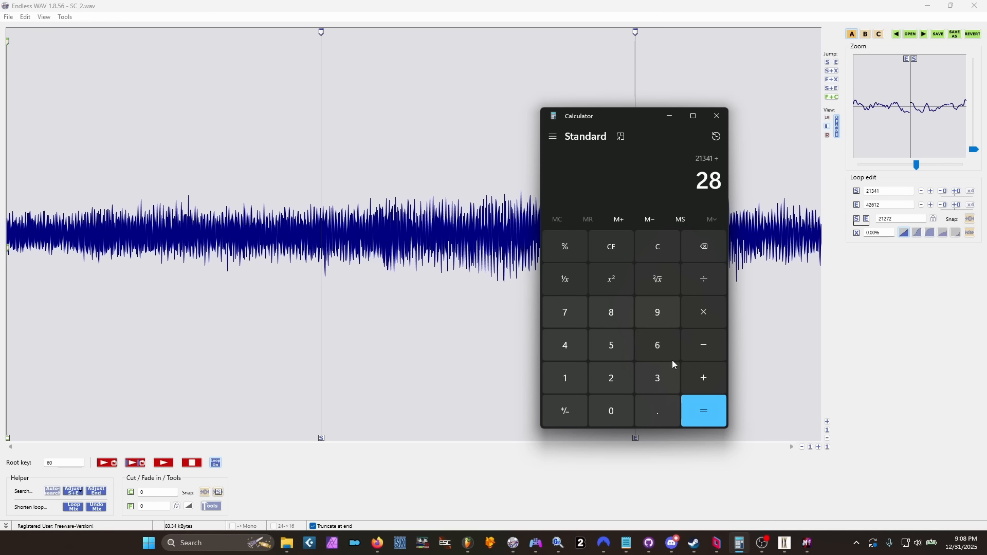
pyautogui.click(705, 406)
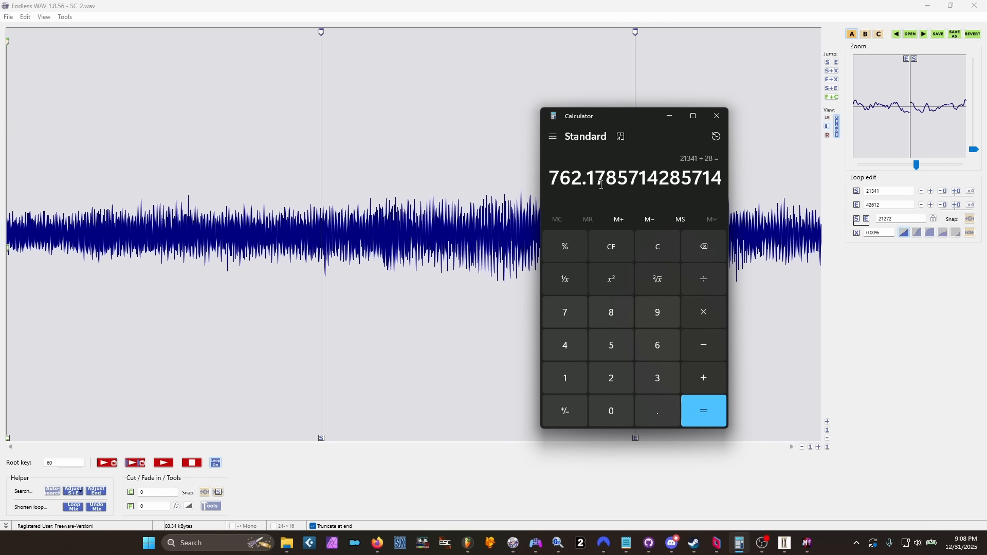
# Step: Multiply the whole-number quotient 762 by 28 in Calculator
pyautogui.moveTo(582, 182); pyautogui.dragTo(553, 181)
pyautogui.click(666, 251)
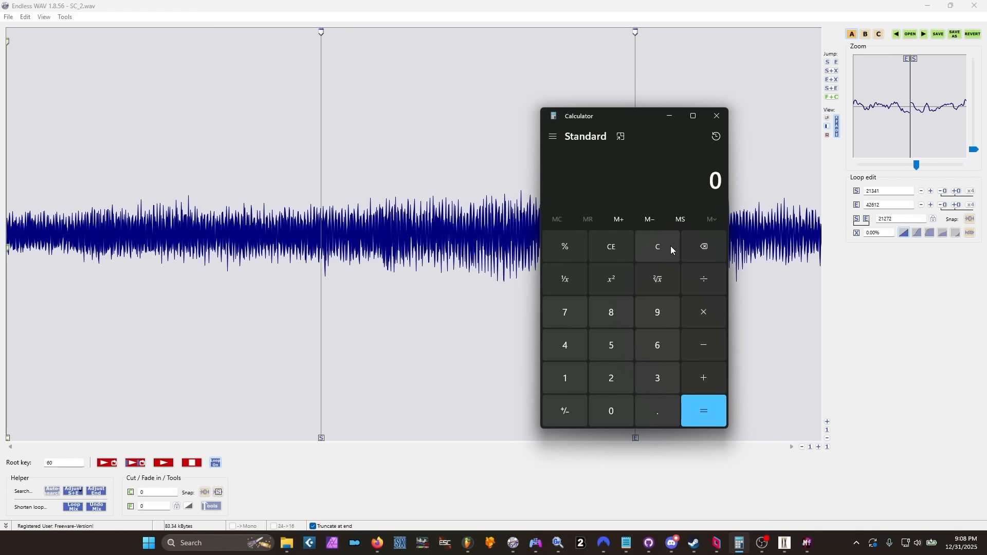
pyautogui.write('762*28')
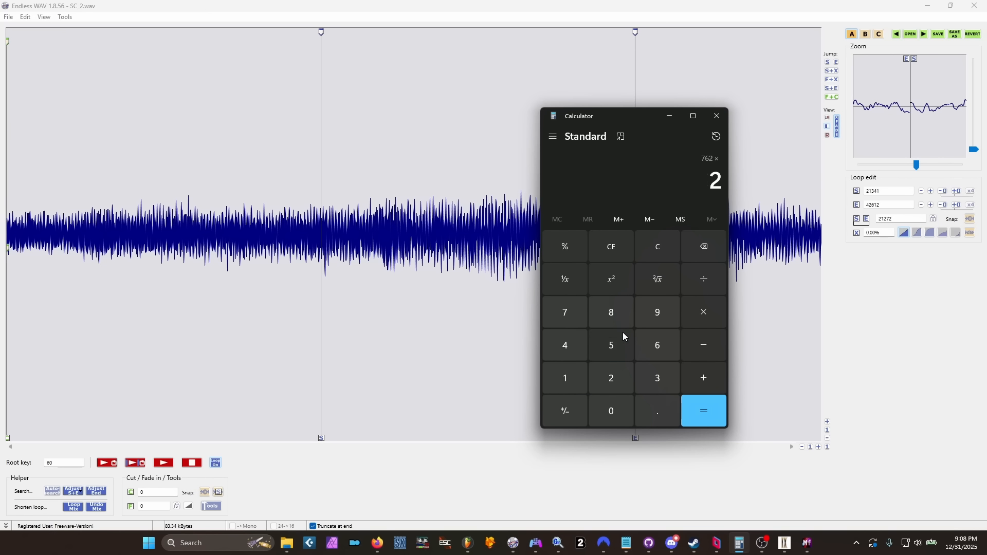
pyautogui.click(712, 418)
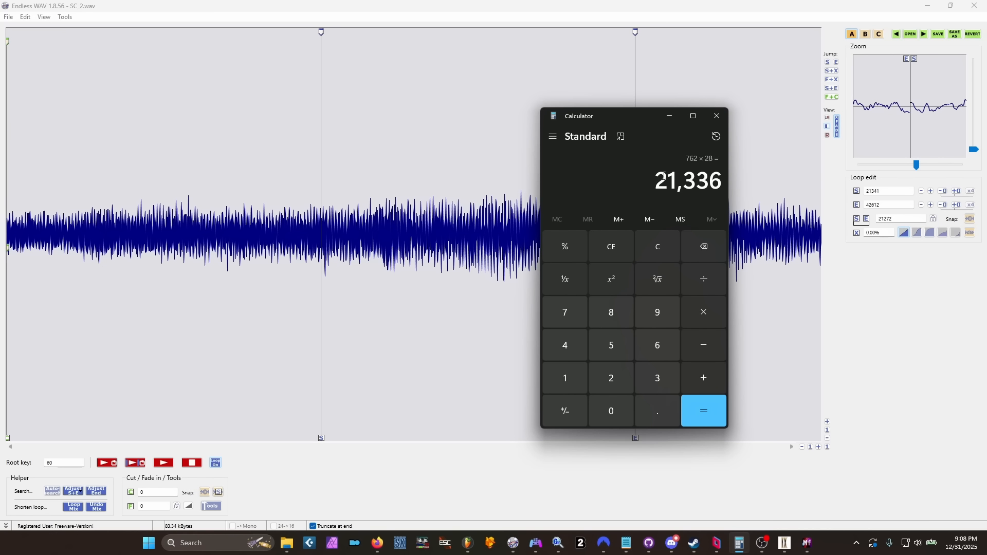
# Step: Set the loop start to 21336 in Endless WAV
pyautogui.moveTo(658, 181); pyautogui.dragTo(729, 185)
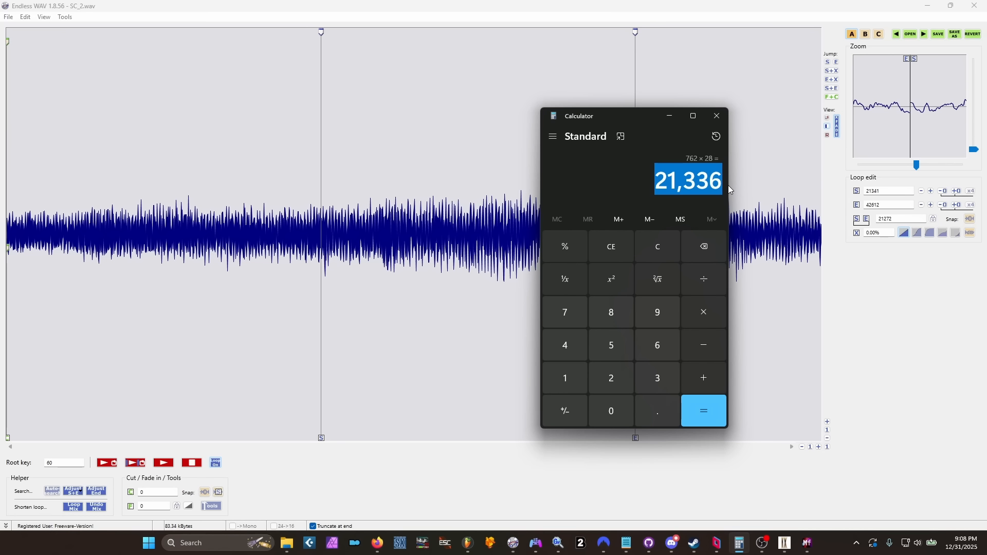
pyautogui.hotkey('ctrl', 'c')
pyautogui.hotkey('ctrl', 'v')
pyautogui.moveTo(873, 191)
pyautogui.mouseDown()
pyautogui.moveTo(899, 191)
pyautogui.moveTo(790, 186)
pyautogui.mouseUp()
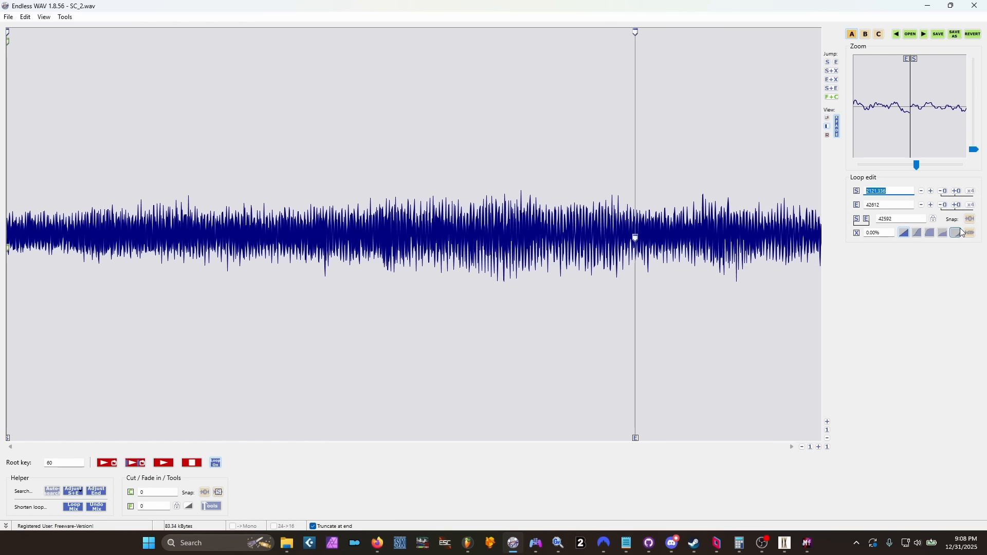
pyautogui.write('21336')
pyautogui.press('Return')
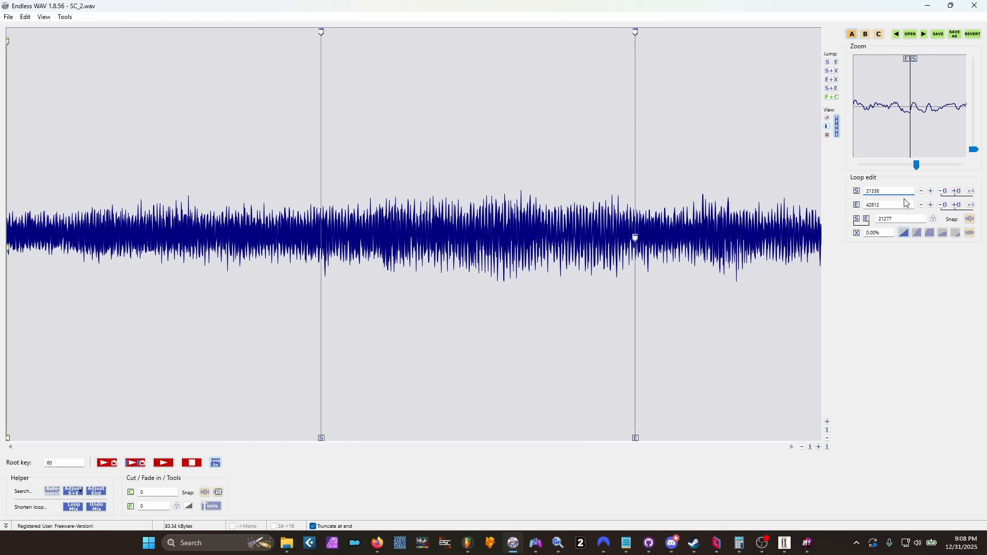
# Step: Copy the loop end value from Endless WAV into Calculator and divide it by 28
pyautogui.click(744, 547)
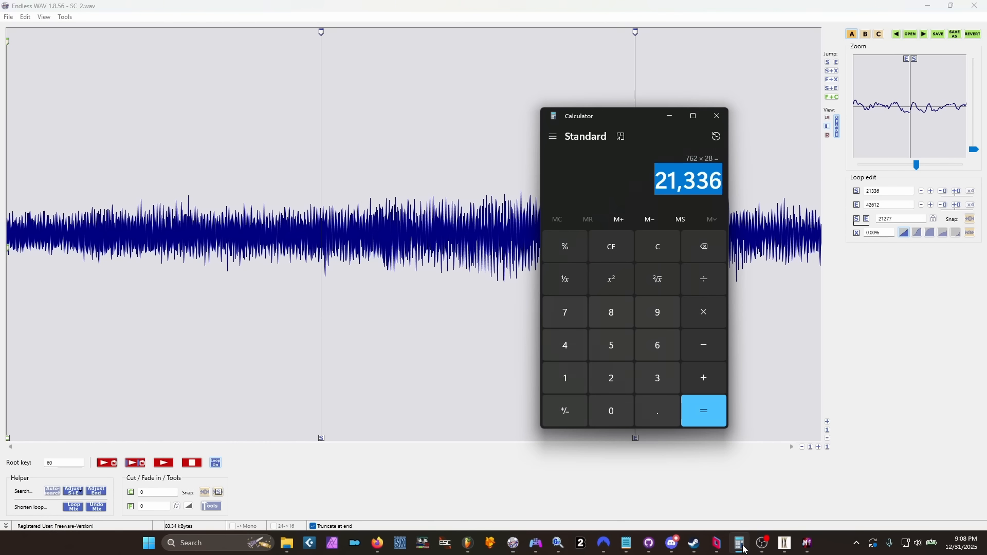
pyautogui.doubleClick(886, 205)
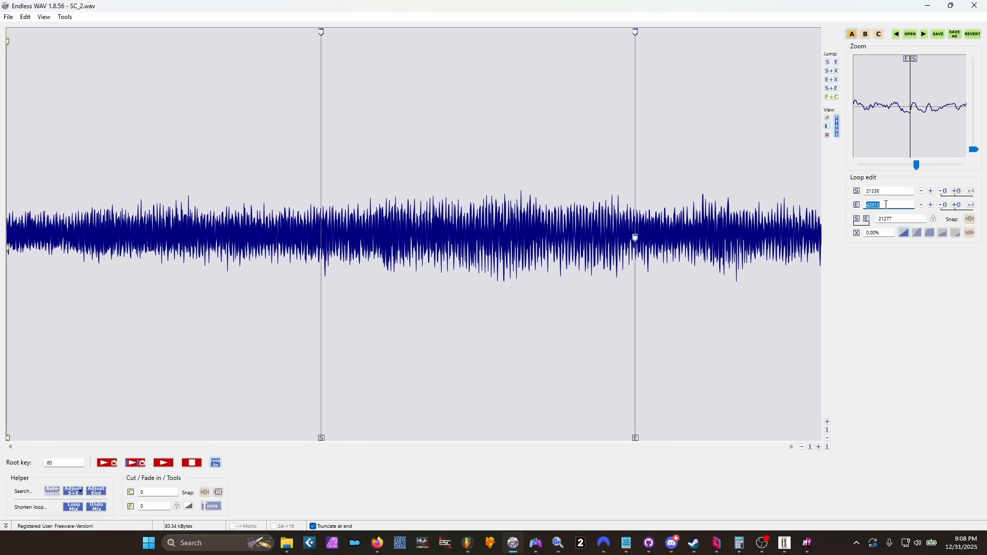
pyautogui.click(740, 544)
pyautogui.click(612, 256)
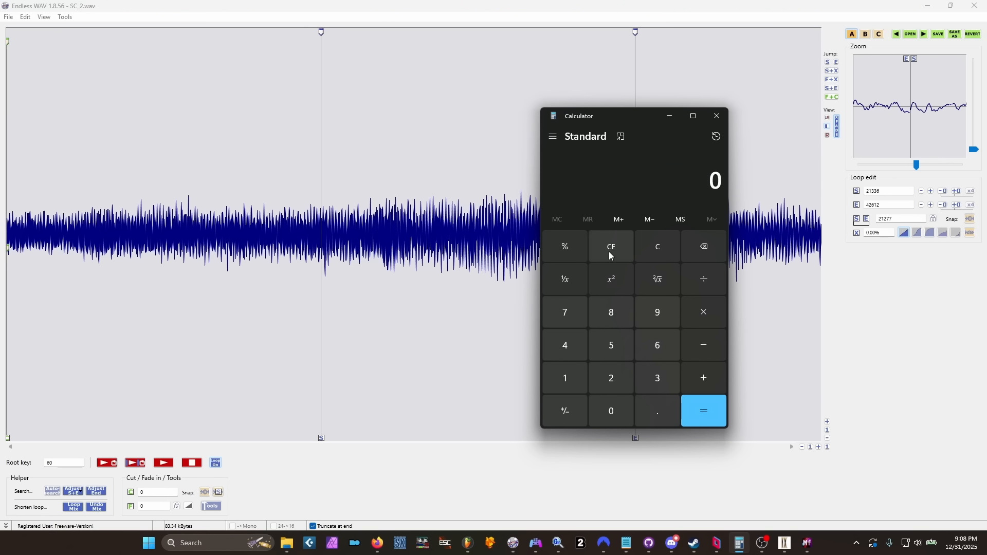
pyautogui.hotkey('ctrl', 'v')
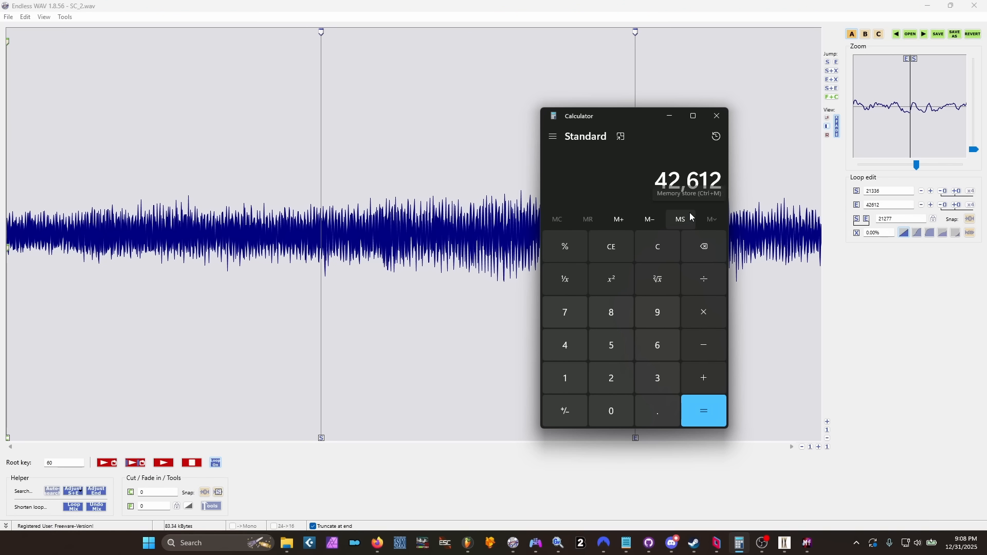
pyautogui.click(713, 282)
pyautogui.click(627, 371)
pyautogui.click(617, 315)
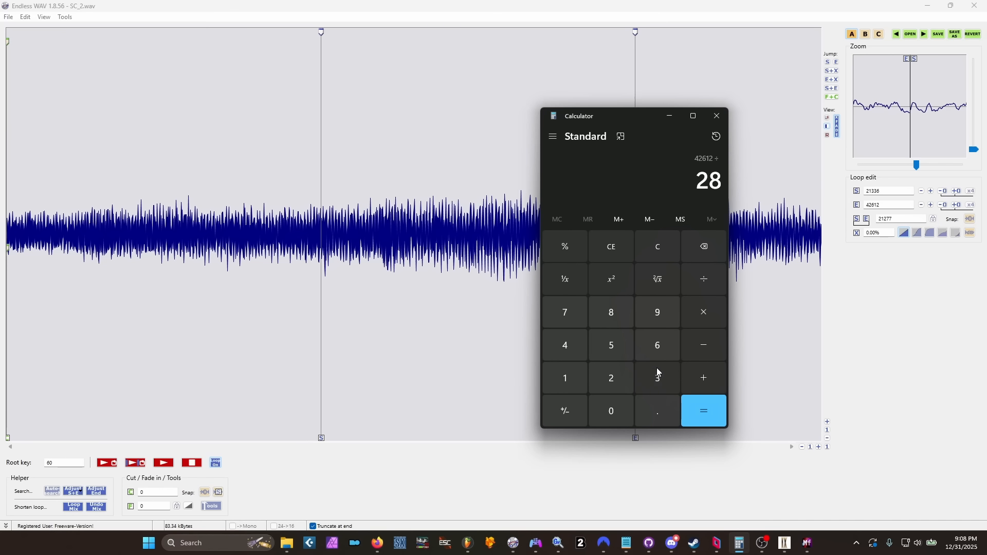
pyautogui.click(704, 412)
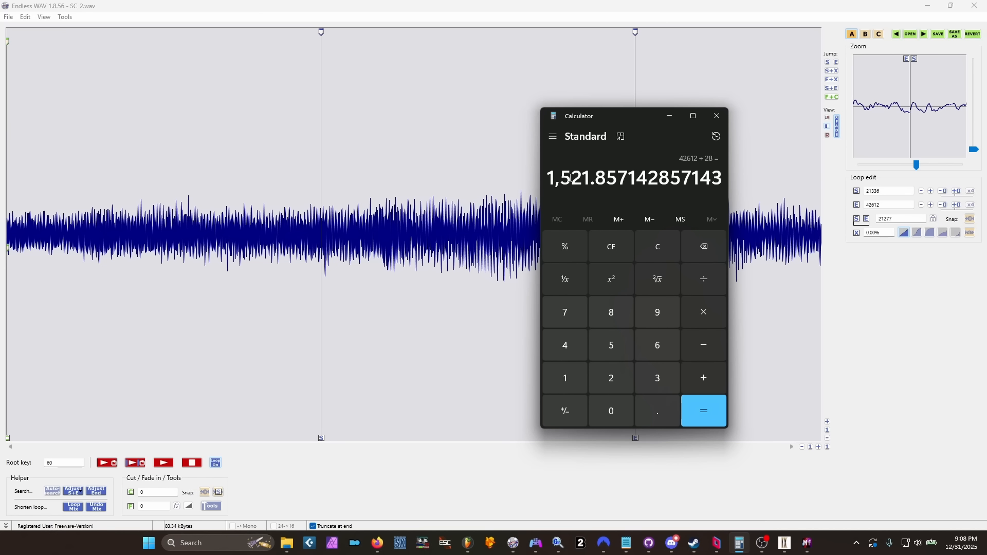
# Step: Multiply the whole-number quotient 1521 by 28 in Calculator
pyautogui.moveTo(589, 176); pyautogui.dragTo(524, 183)
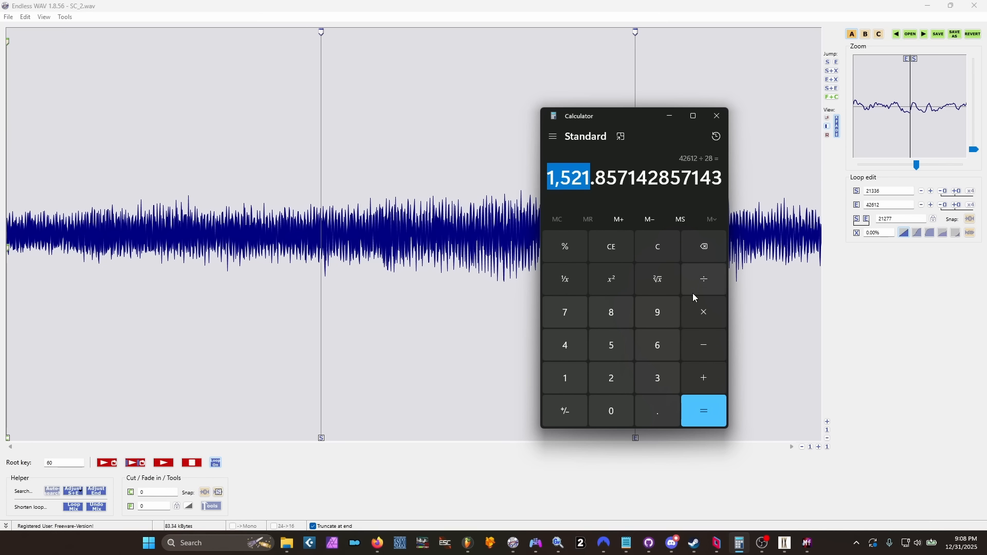
pyautogui.click(660, 258)
pyautogui.hotkey('ctrl', 'v')
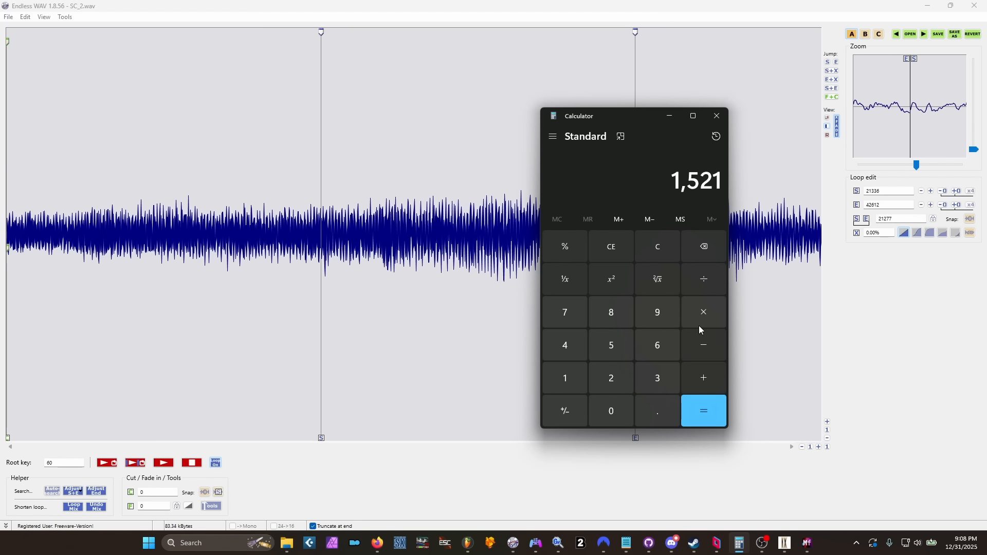
pyautogui.click(708, 310)
pyautogui.click(621, 377)
pyautogui.click(619, 317)
pyautogui.click(708, 410)
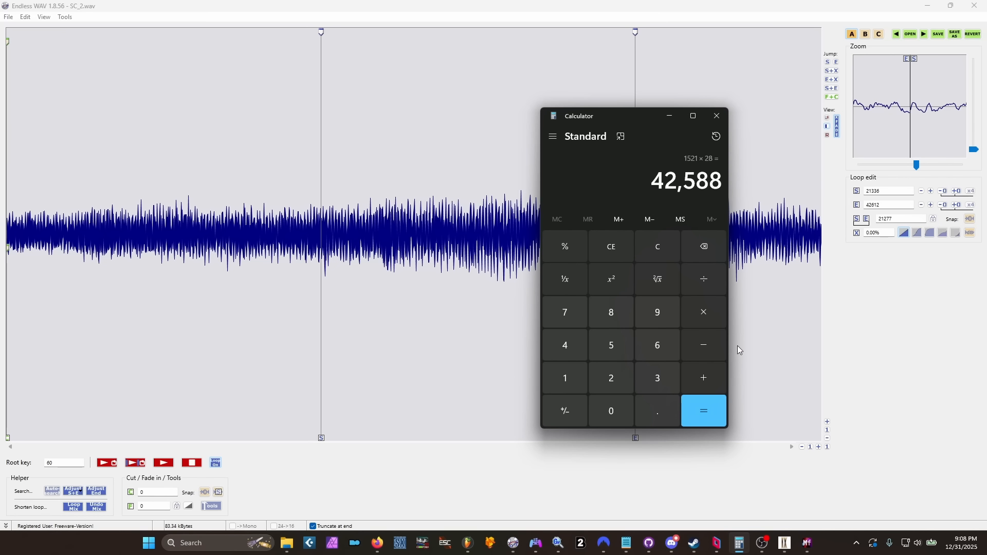
# Step: Set the loop end to 42587 in Endless WAV, one sample below the calculated multiple
pyautogui.doubleClick(909, 205)
pyautogui.write('42588')
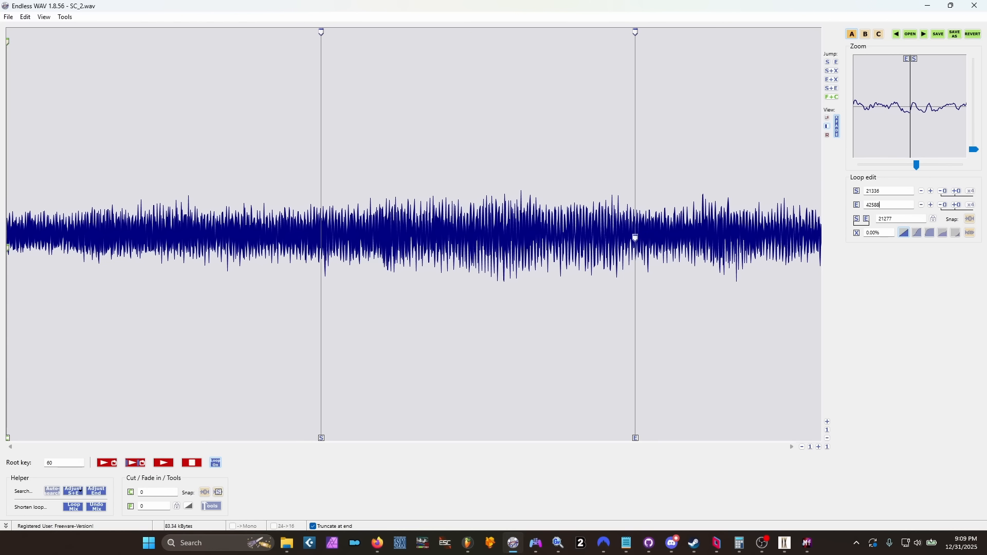
pyautogui.press('Return')
pyautogui.click(890, 204)
pyautogui.press('Return')
pyautogui.click(881, 220)
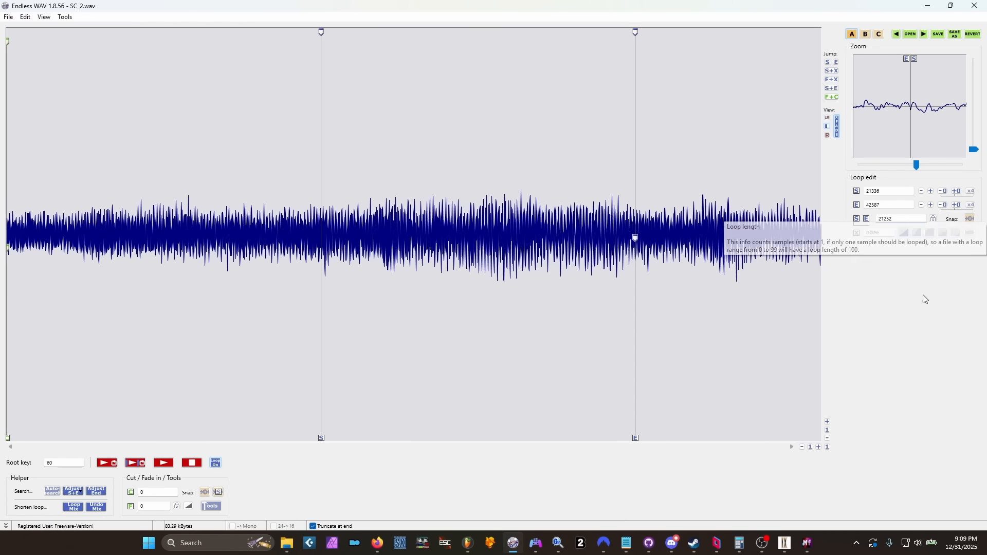
# Step: Divide the loop length of 21252 by 28 in Calculator to check that it is a whole multiple
pyautogui.click(741, 545)
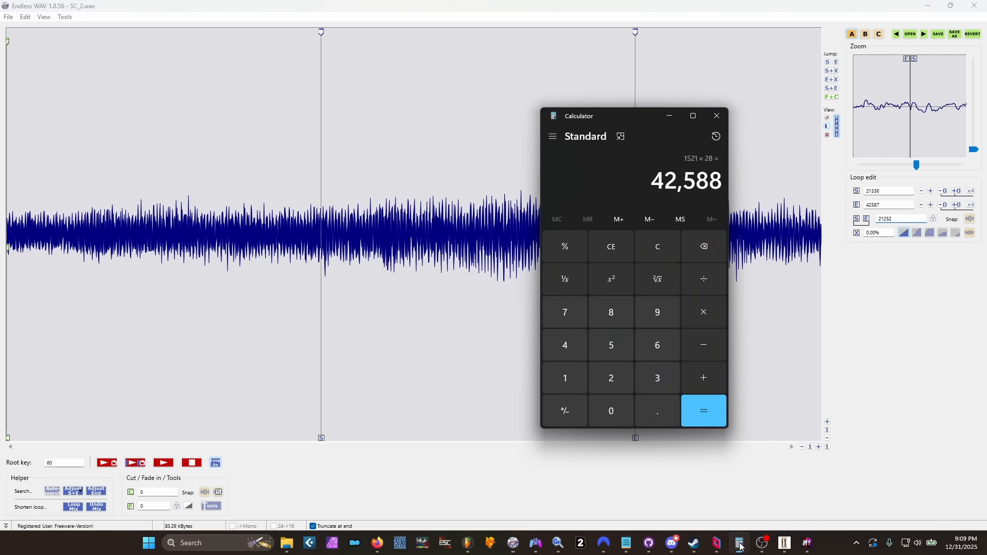
pyautogui.click(622, 247)
pyautogui.click(617, 382)
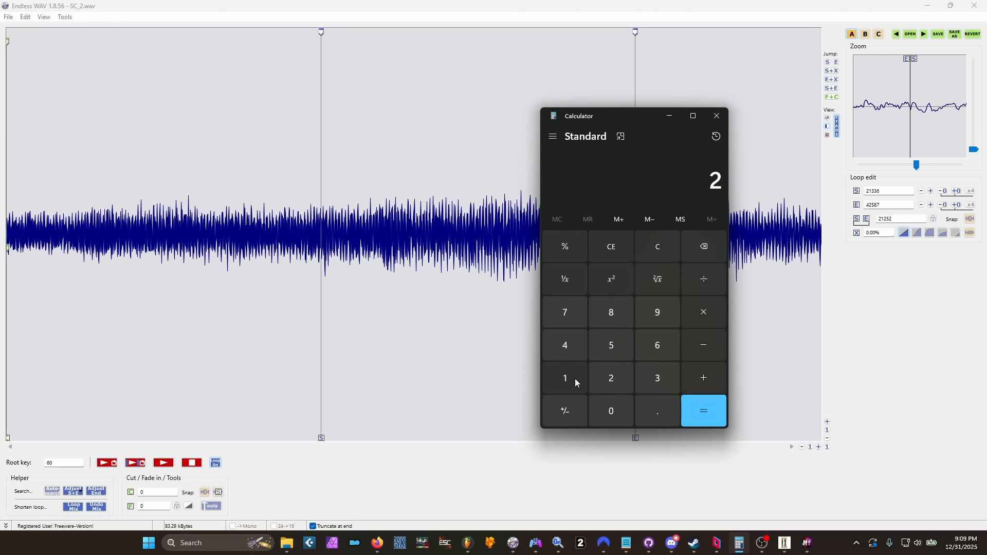
pyautogui.click(569, 378)
pyautogui.click(604, 376)
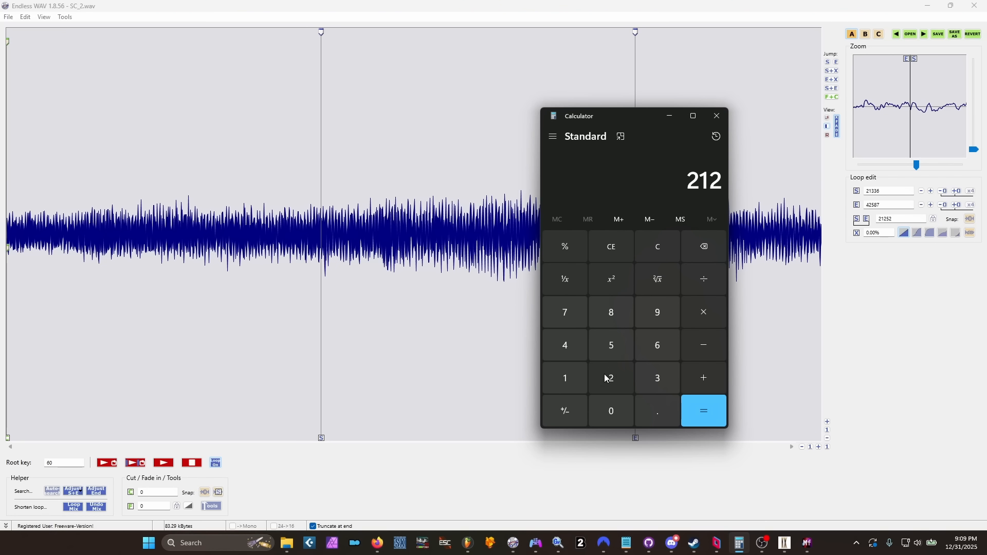
pyautogui.click(612, 349)
pyautogui.click(616, 385)
pyautogui.click(705, 280)
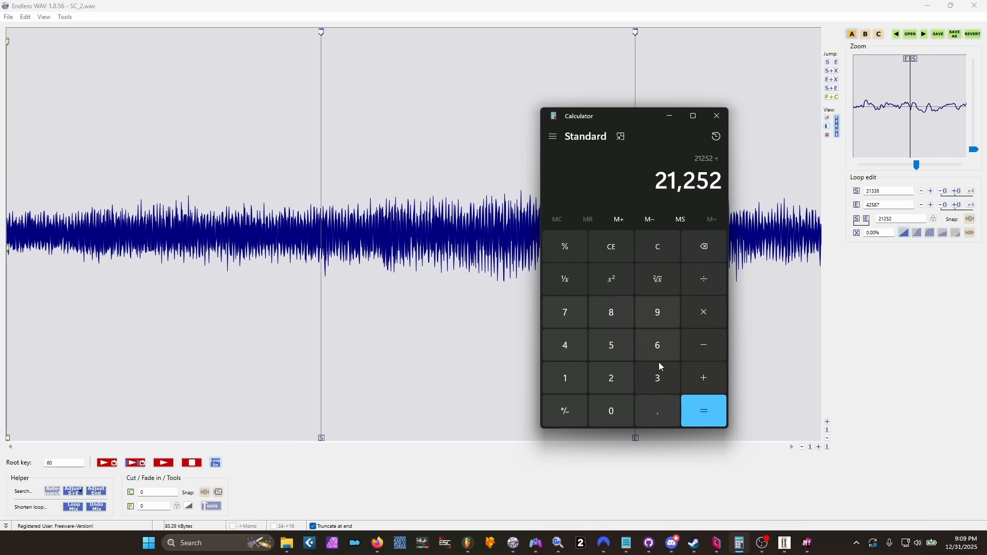
pyautogui.click(612, 378)
pyautogui.click(612, 313)
pyautogui.click(707, 412)
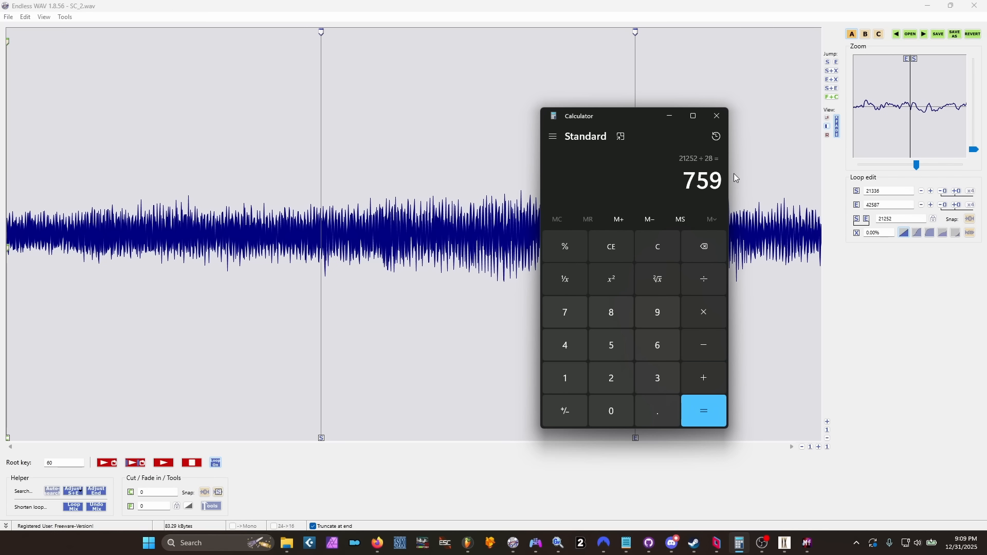
# Step: Return to Endless WAV, audition the aligned loop, and stop playback
pyautogui.click(645, 13)
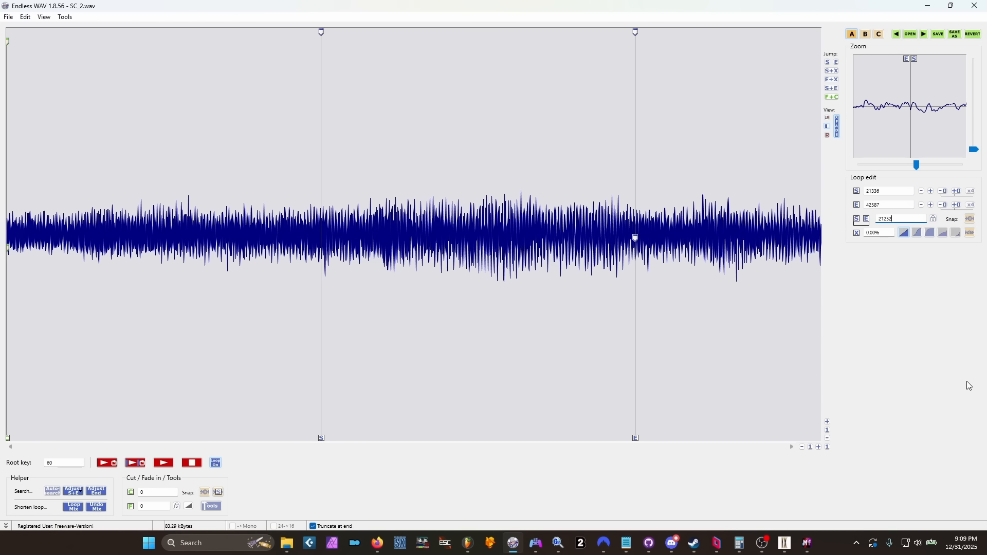
pyautogui.click(135, 465)
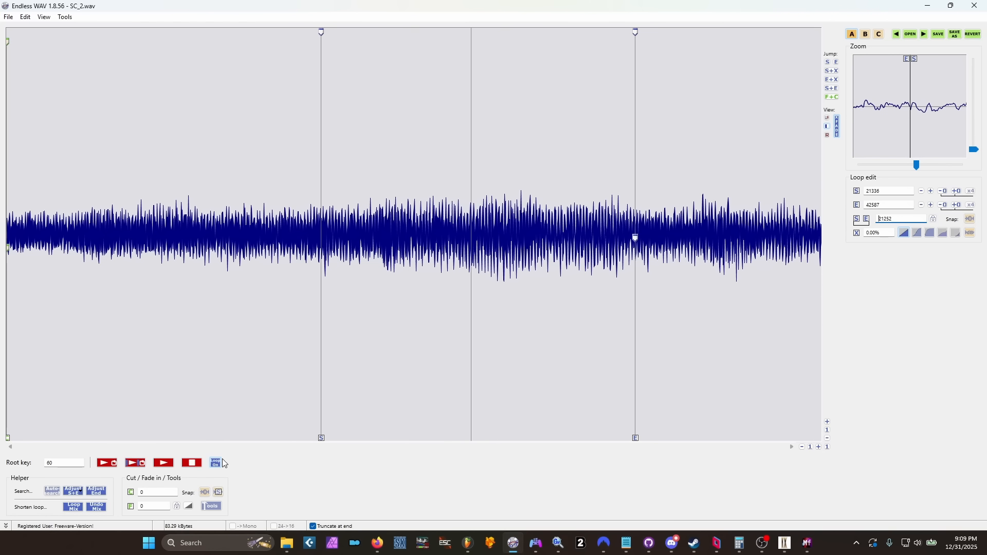
pyautogui.click(195, 465)
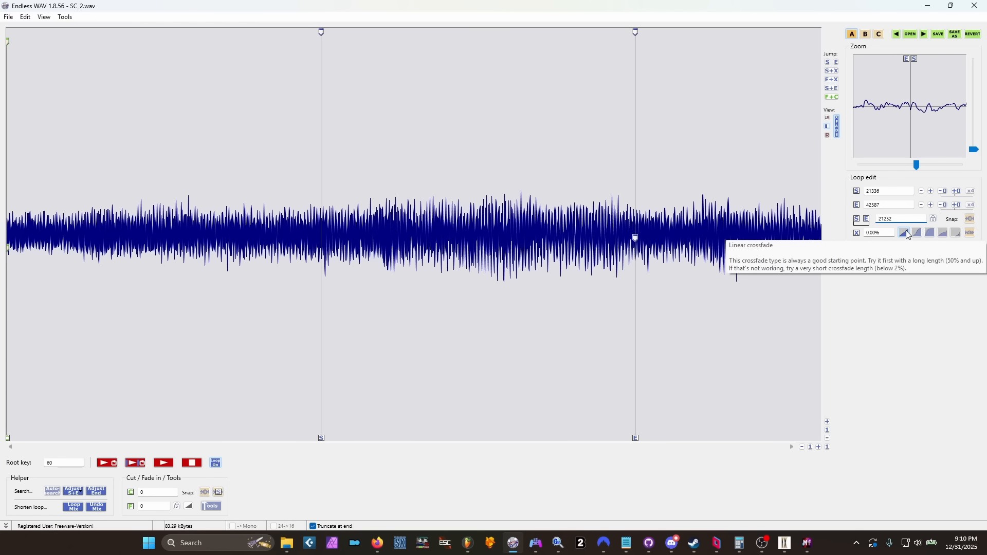
# Step: Apply a 50% linear crossfade to the loop and audition it
pyautogui.doubleClick(876, 232)
pyautogui.write('50')
pyautogui.press('Return')
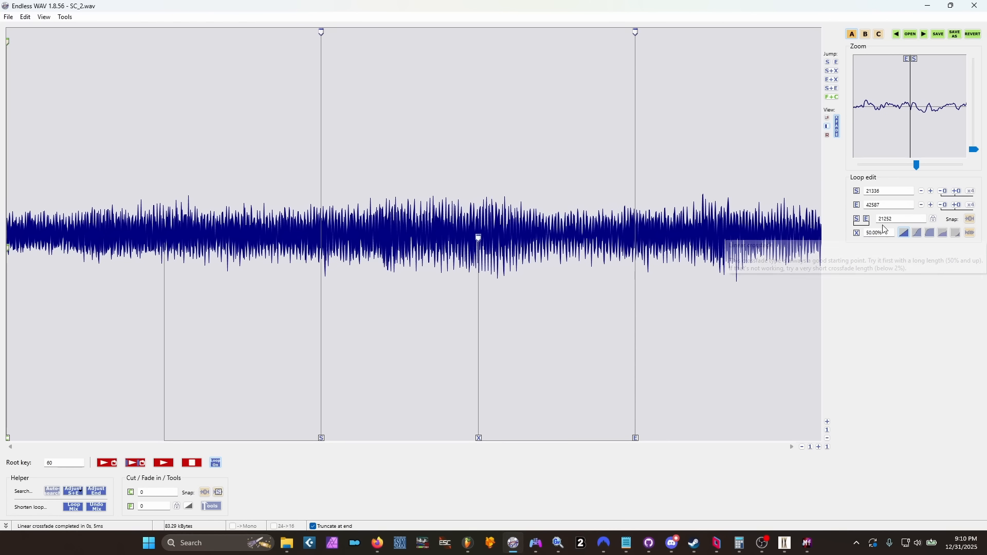
pyautogui.click(135, 462)
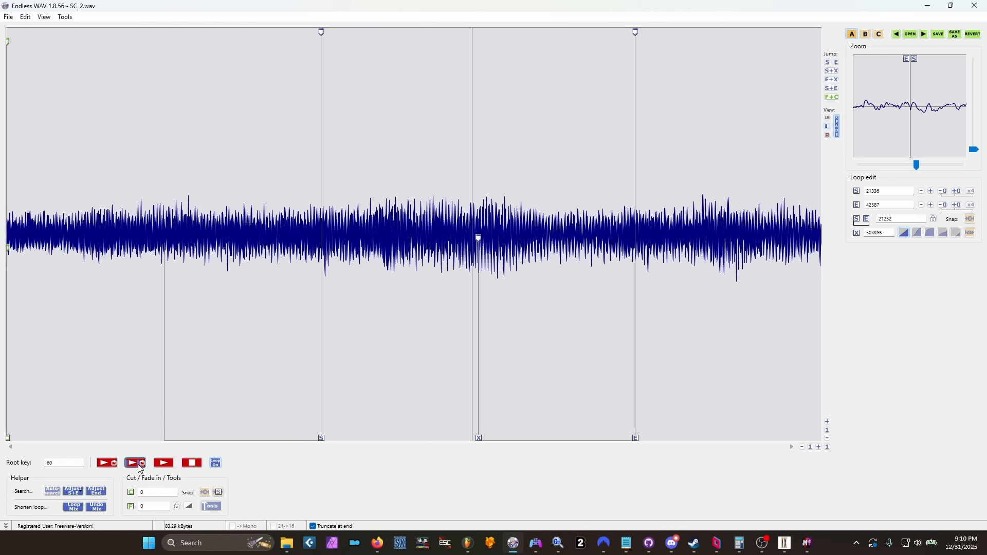
pyautogui.click(191, 464)
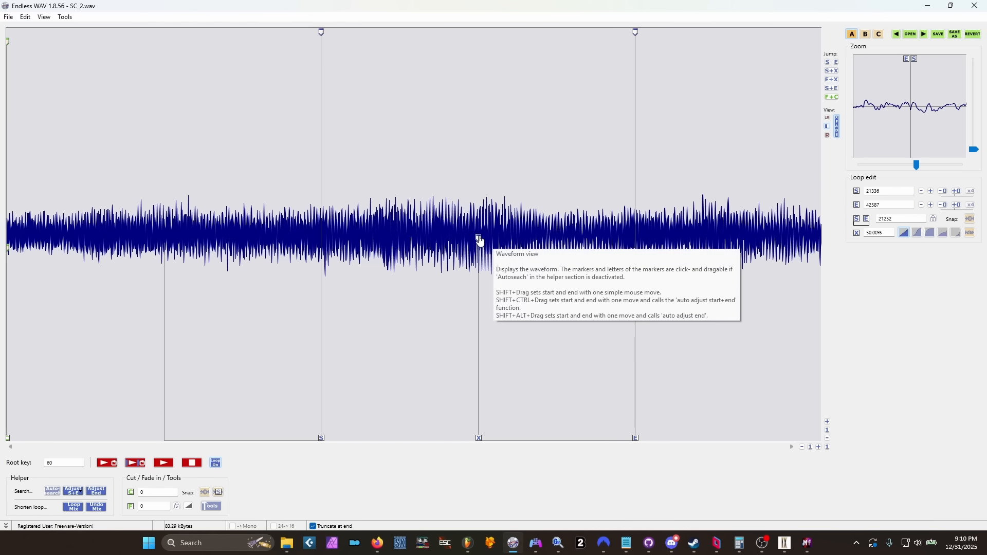
# Step: Extend the loop crossfade to about 77% by moving its marker closer to the loop start, and audition the result
pyautogui.moveTo(479, 238); pyautogui.dragTo(394, 252)
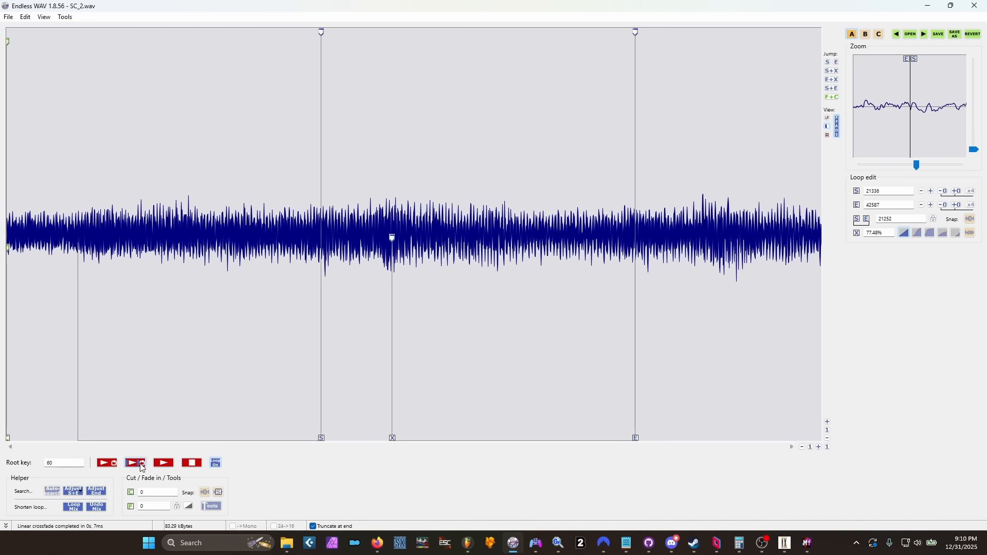
pyautogui.click(137, 464)
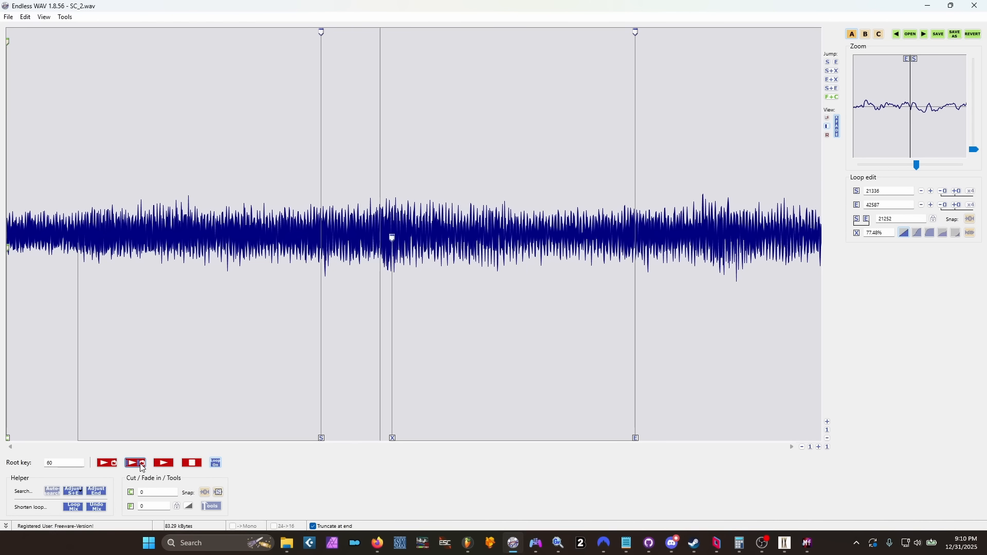
pyautogui.click(199, 466)
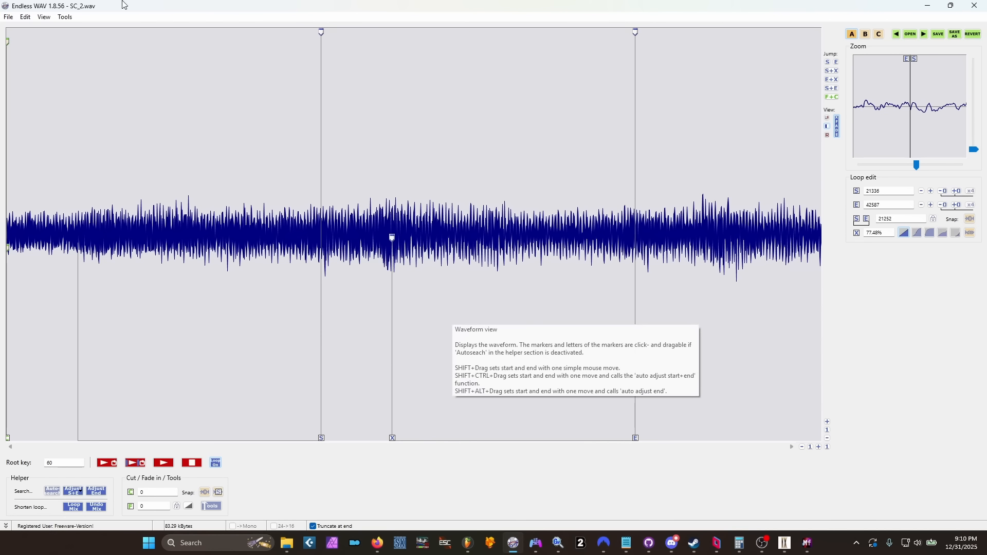
# Step: Save the looped sample as SC_3.wav in the psxavenc-windows bin folder, replacing the existing file
pyautogui.click(7, 18)
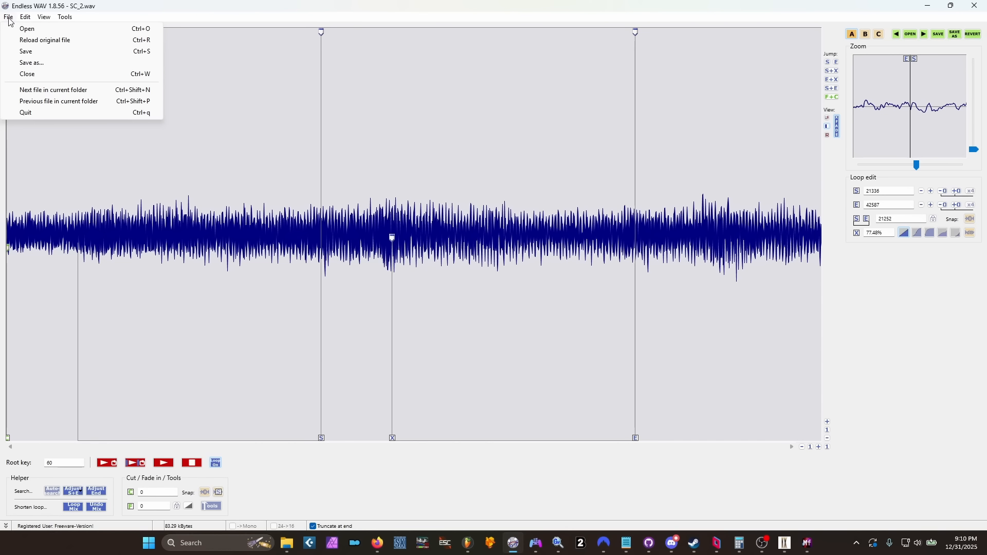
pyautogui.click(58, 66)
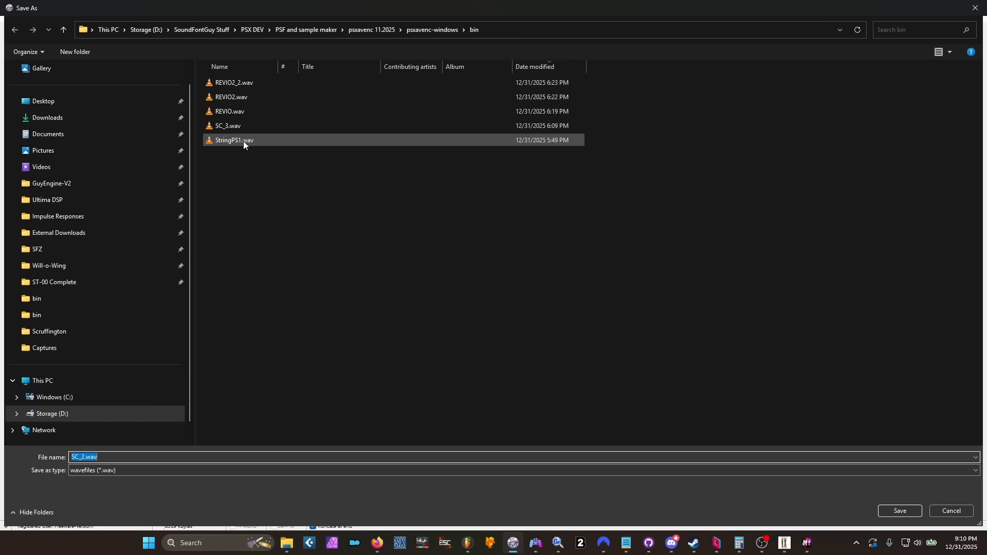
pyautogui.click(234, 126)
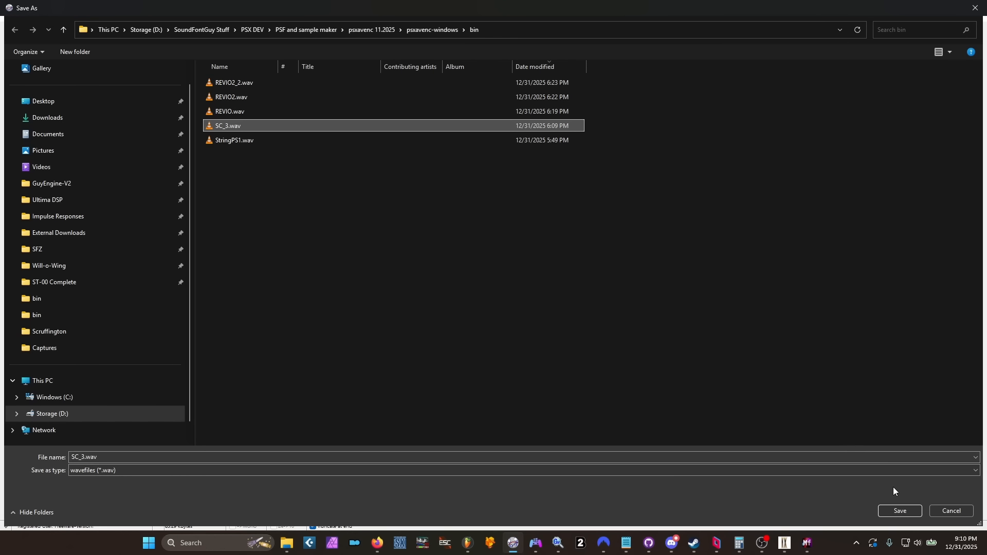
pyautogui.click(900, 512)
pyautogui.moveTo(286, 544)
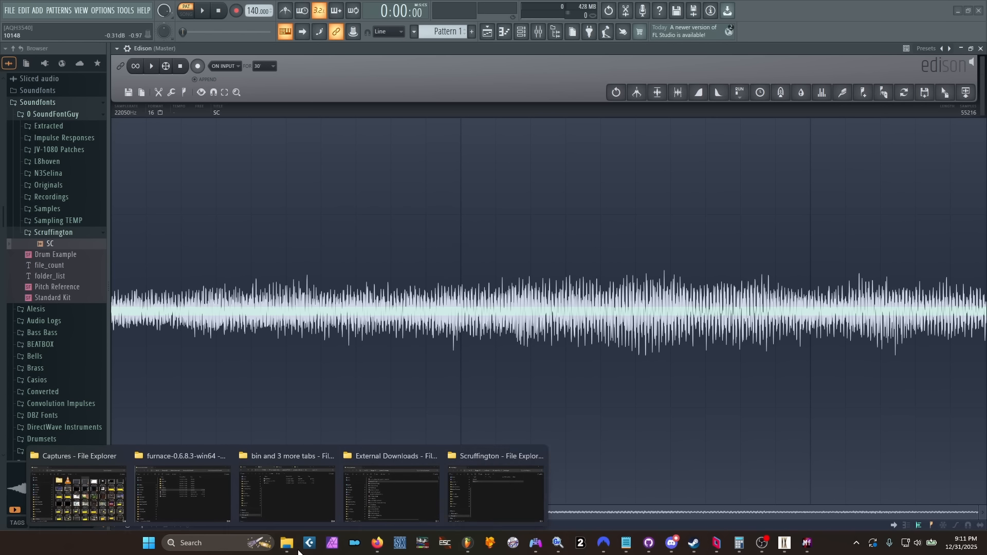
# Step: Bring up the psxavenc bin folder in File Explorer and load SC_3.wav from it into Edison
pyautogui.click(286, 487)
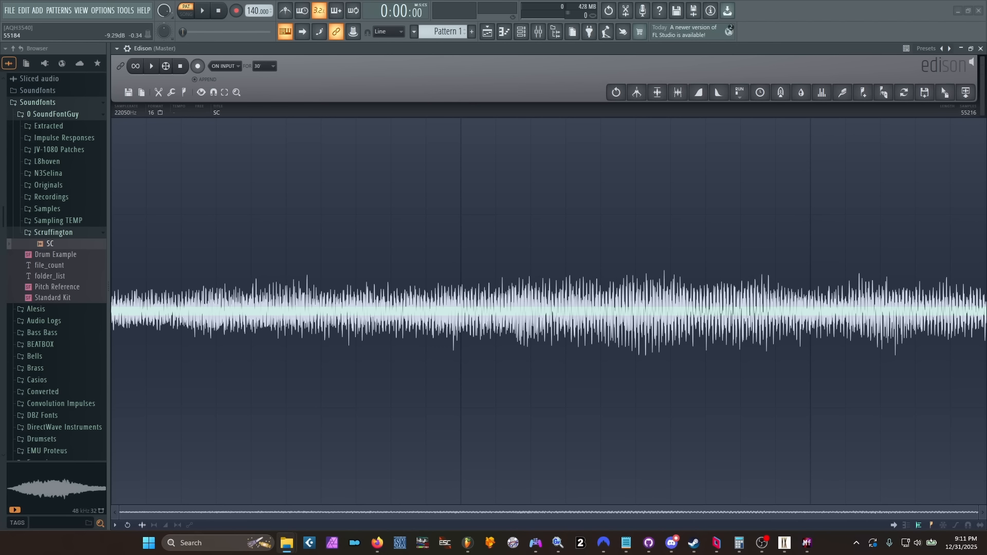
pyautogui.moveTo(986, 376); pyautogui.dragTo(389, 223)
pyautogui.moveTo(467, 223); pyautogui.dragTo(466, 219)
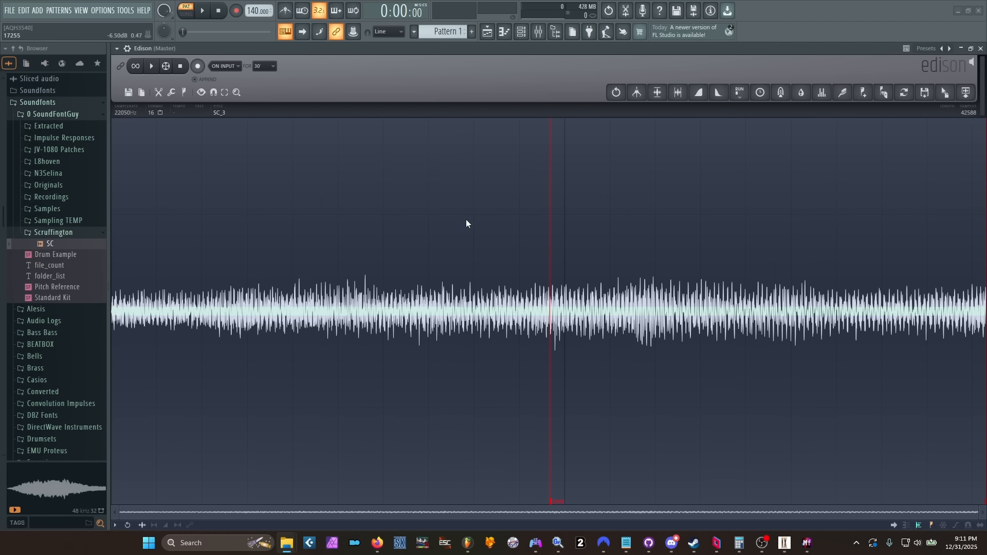
# Step: Select the looped region of SC_3 from its loop start marker, audition it with looped playback, and stop
pyautogui.click(557, 504)
pyautogui.hotkey('ctrl', 'a')
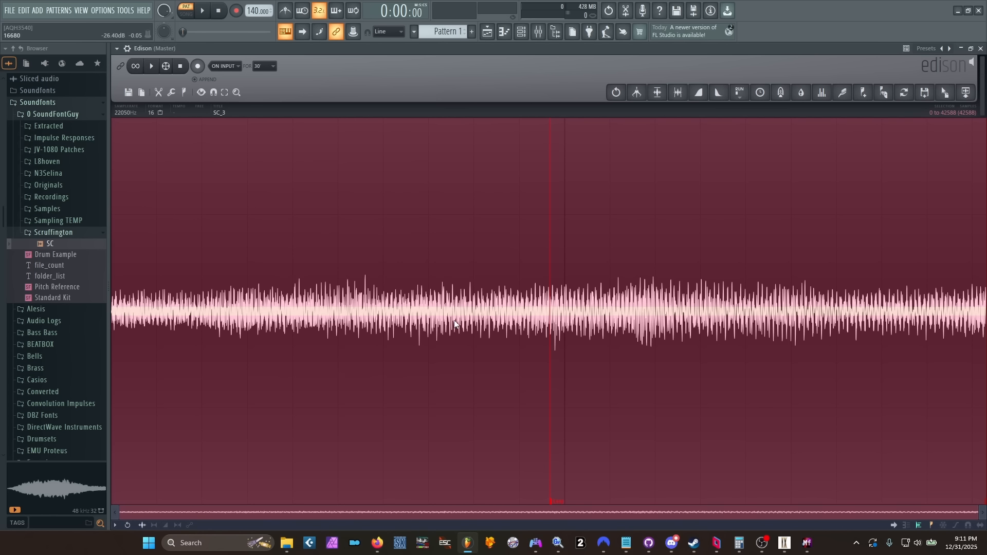
pyautogui.click(614, 347)
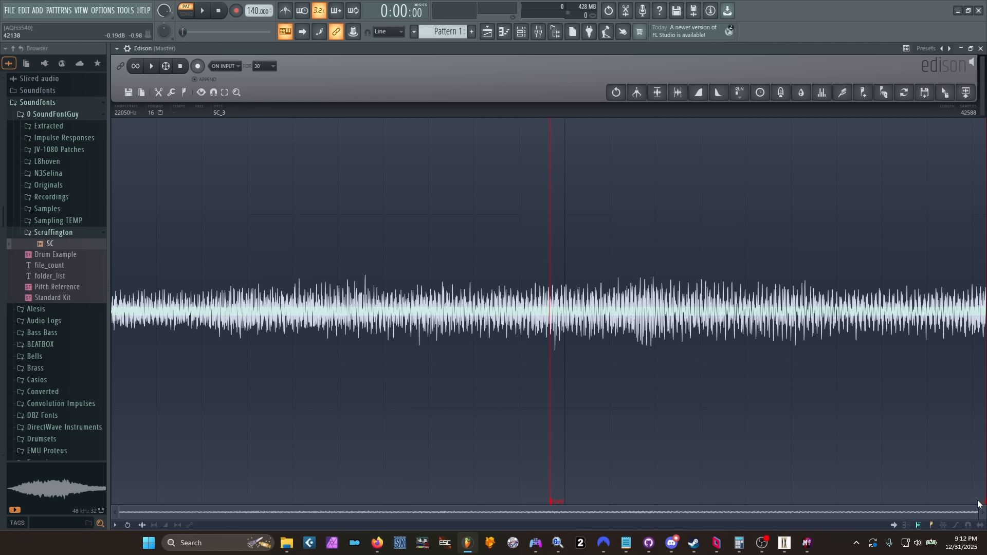
pyautogui.click(558, 501)
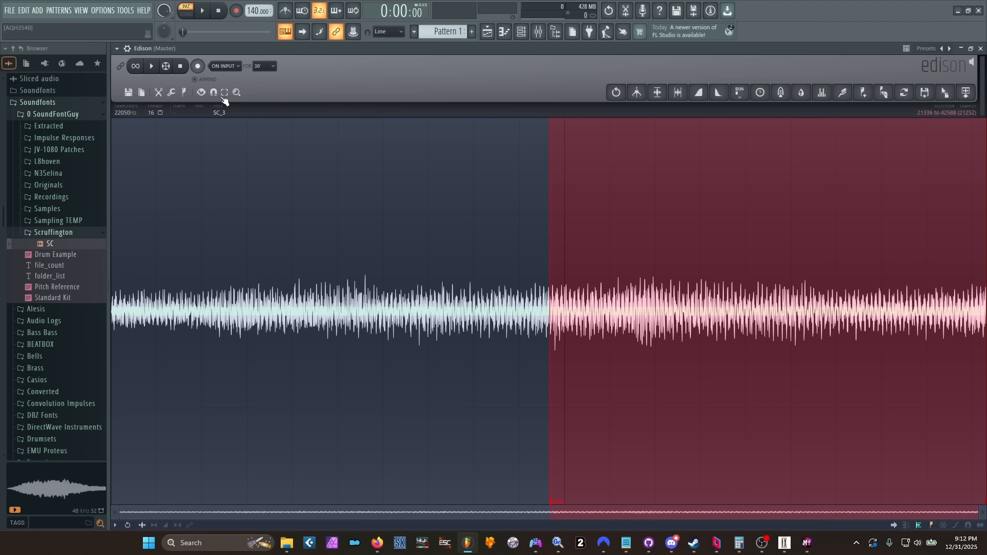
pyautogui.click(140, 64)
pyautogui.press('space')
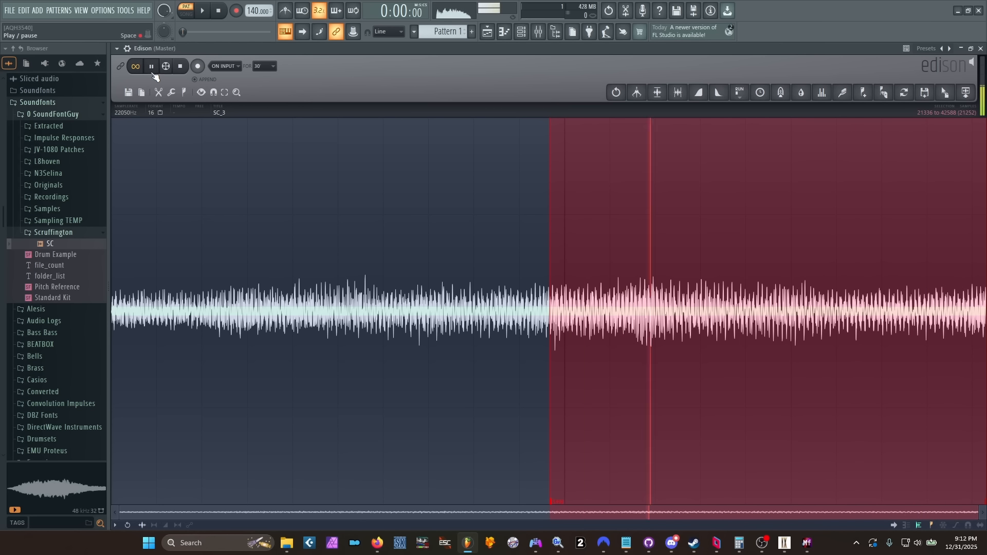
pyautogui.click(184, 67)
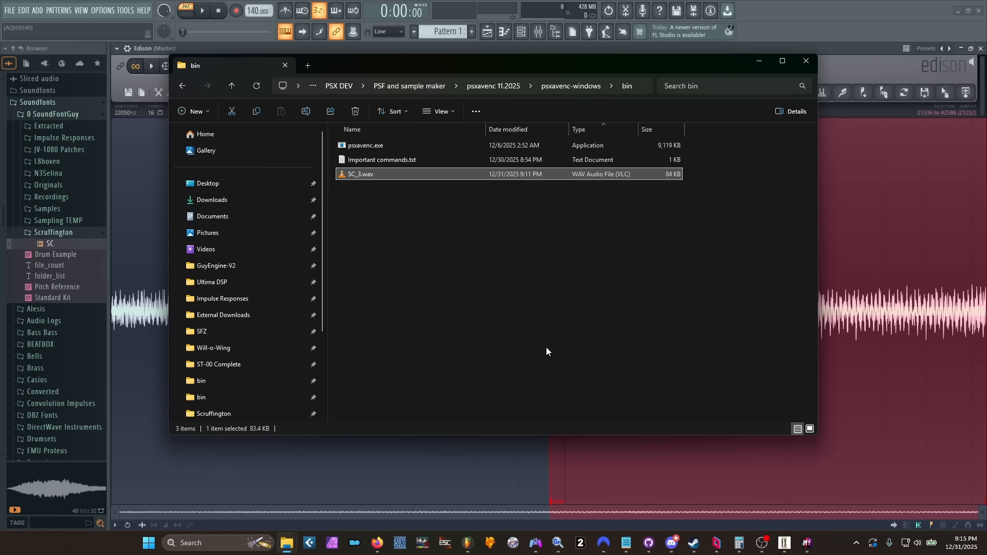
# Step: Search Windows for cmd, run Command Prompt as administrator, and allow it to make changes
pyautogui.press('super')
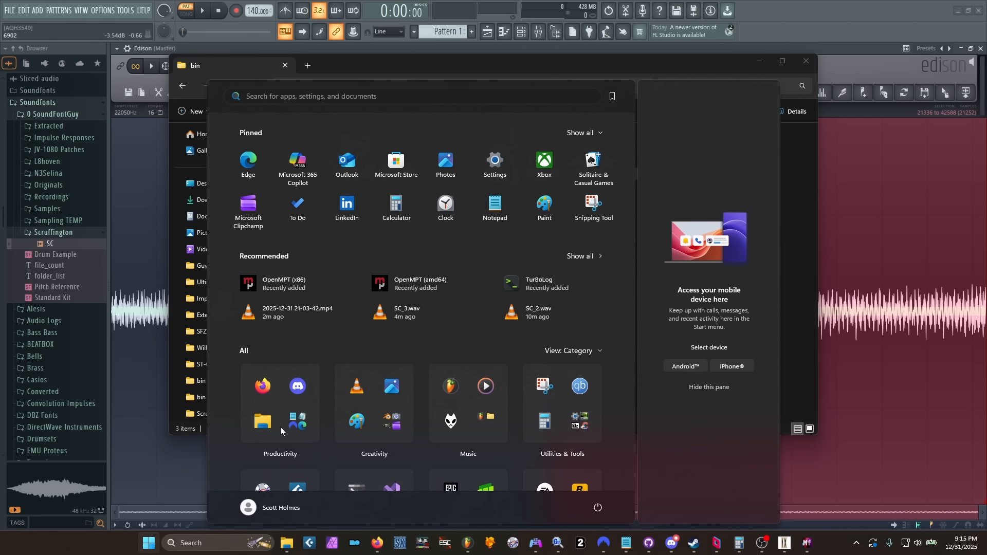
pyautogui.write('cmd')
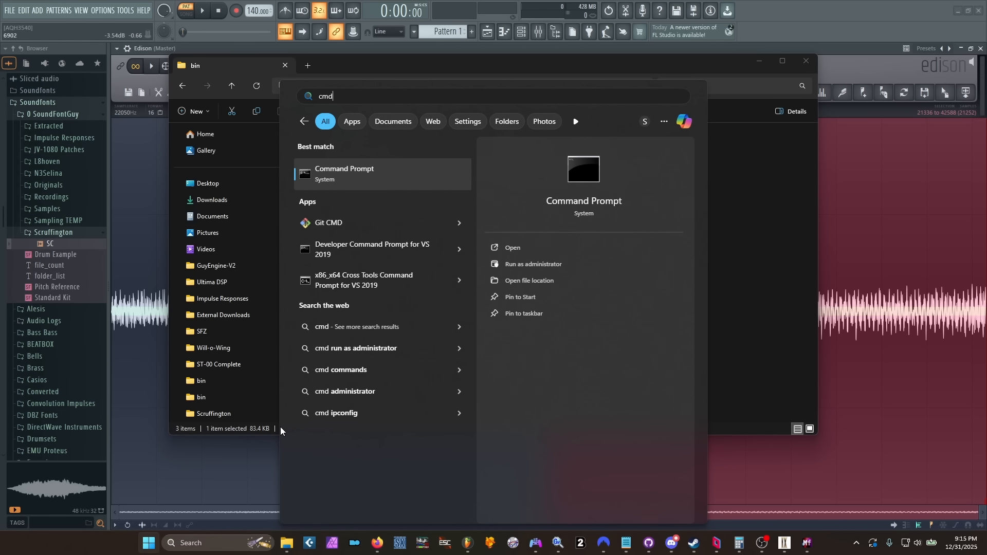
pyautogui.rightClick(356, 171)
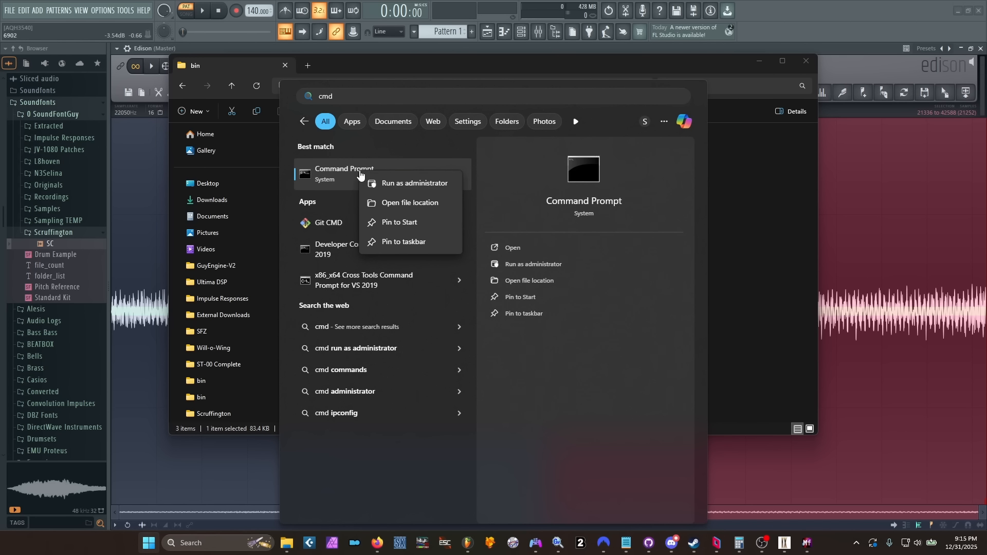
pyautogui.click(396, 184)
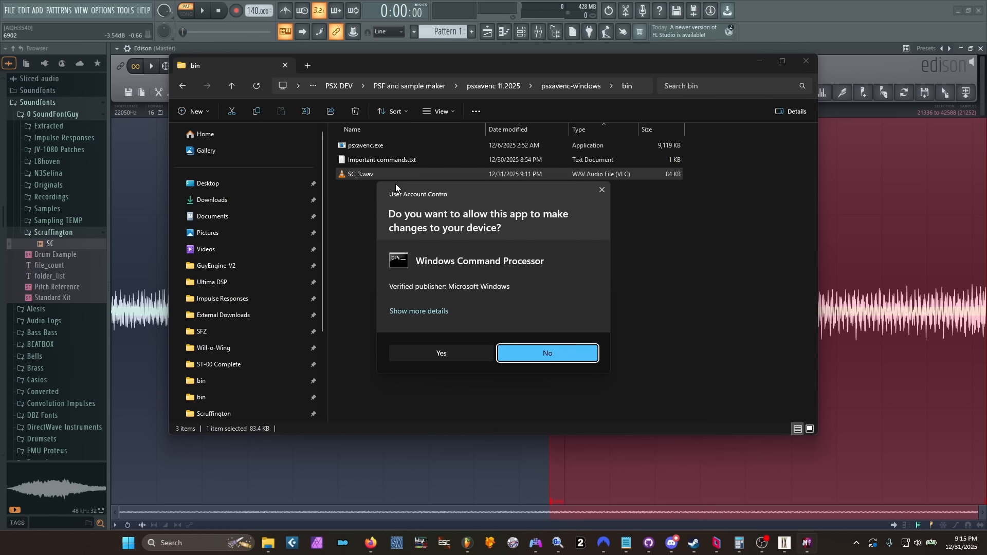
pyautogui.click(441, 353)
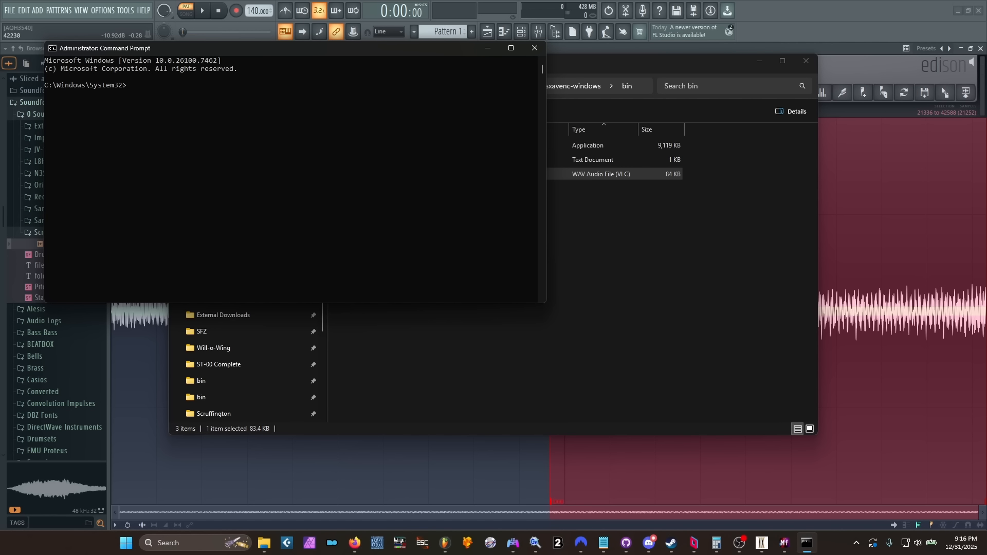
# Step: Change the working directory with cd /d to the quoted full path of the psxavenc-windows\bin folder, copied from File Explorer
pyautogui.click(211, 147)
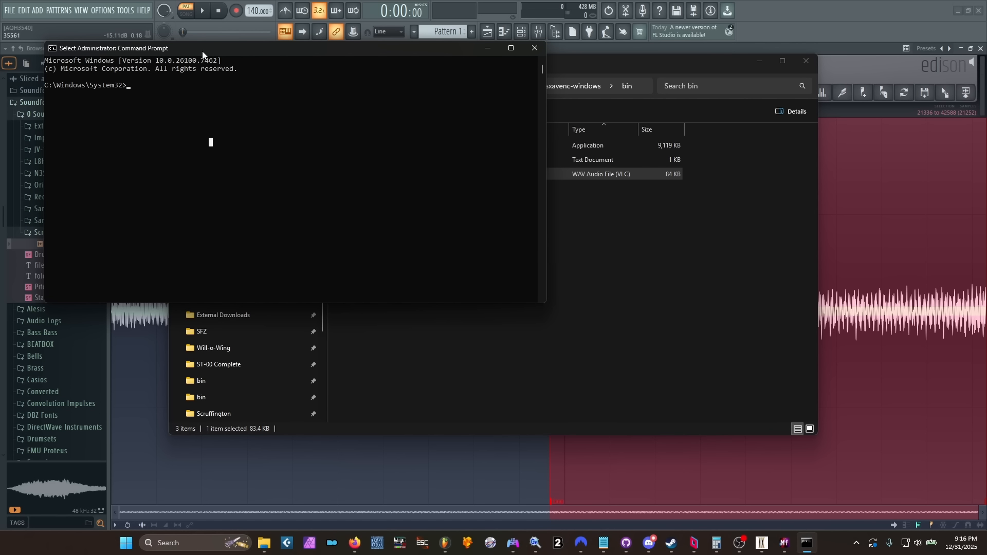
pyautogui.press('Escape')
pyautogui.write('cd /d')
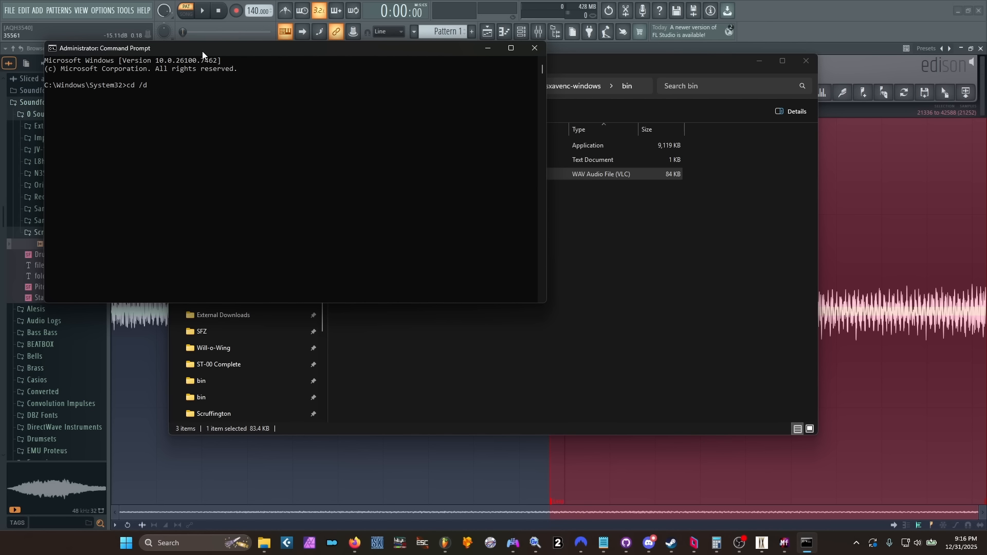
pyautogui.write(' "')
pyautogui.hotkey('ctrl', 'v')
pyautogui.click(640, 63)
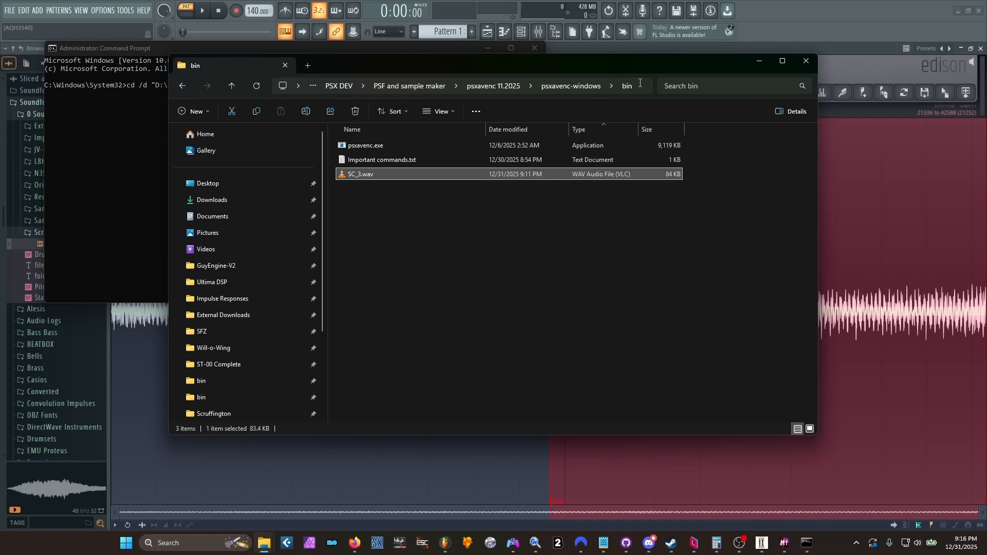
pyautogui.click(647, 87)
pyautogui.hotkey('ctrl', 'c')
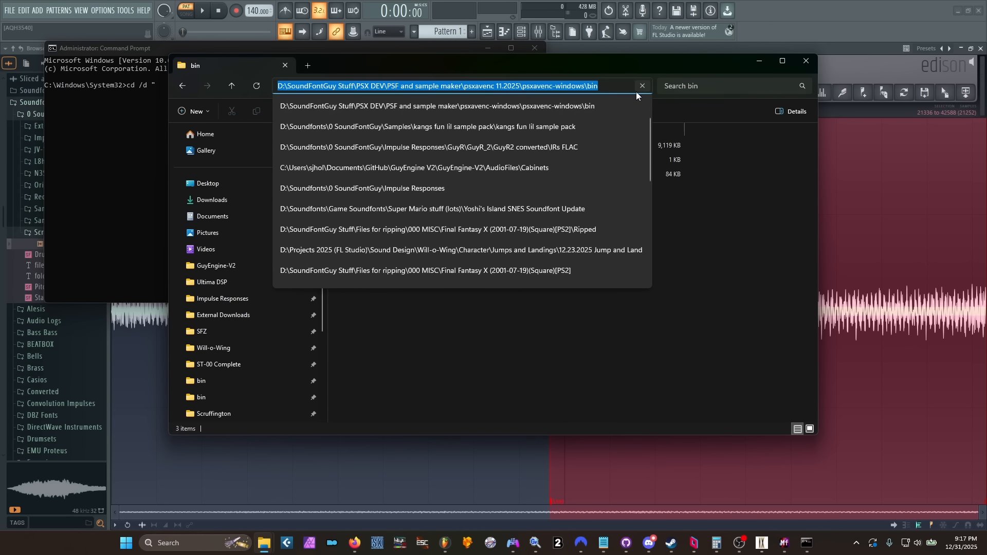
pyautogui.click(152, 62)
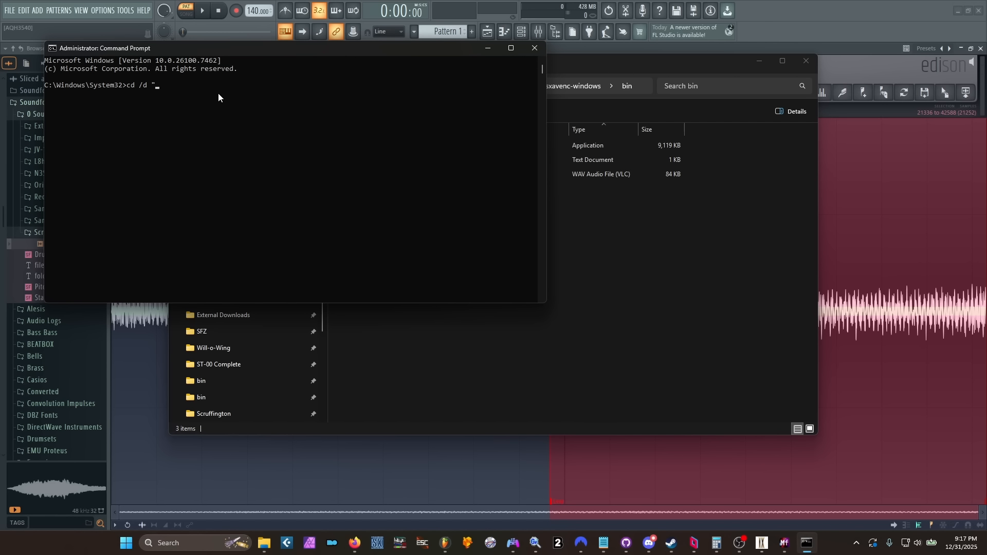
pyautogui.hotkey('ctrl', 'v')
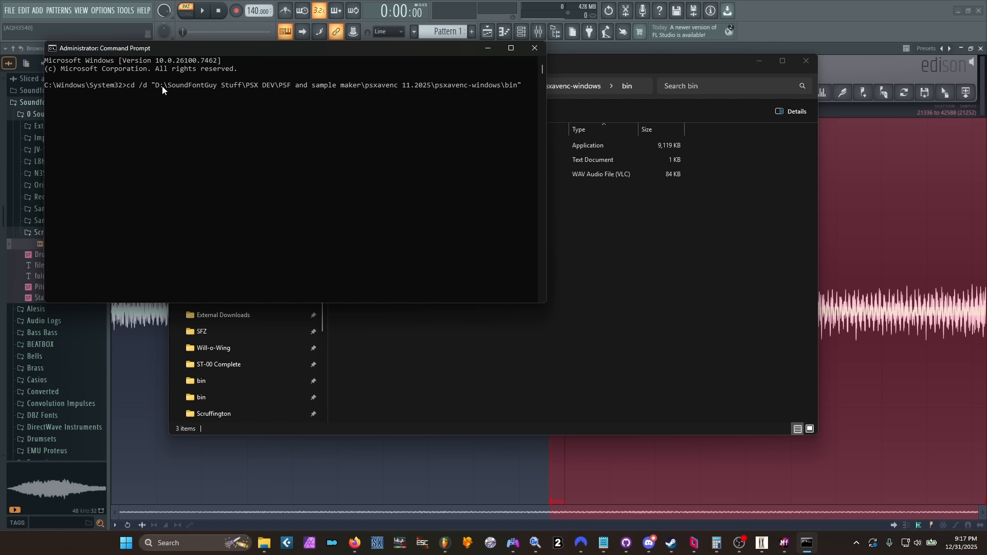
pyautogui.press('Return')
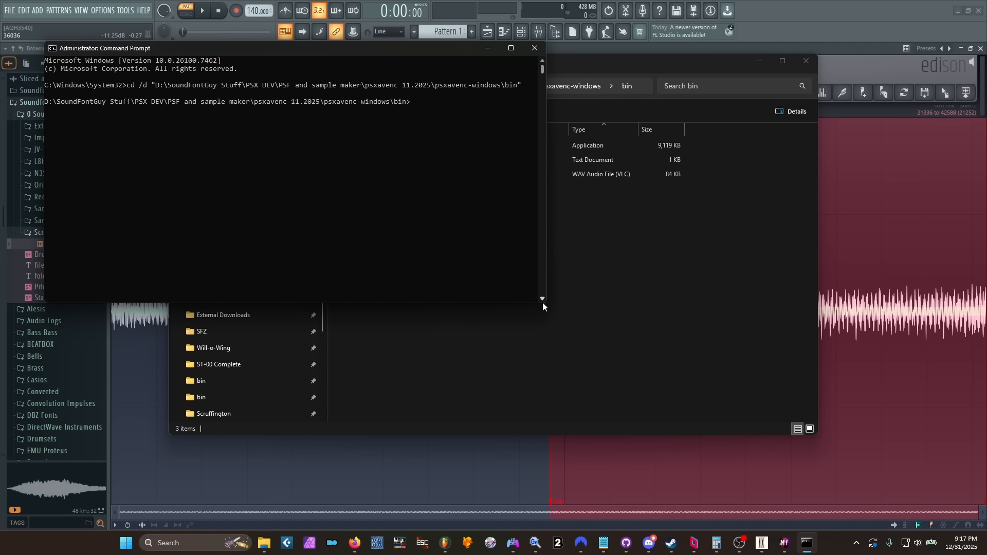
# Step: Convert the sample by running .\psxavenc -t vag -f 22050 "SC_3.wav" "SC_3.vag"
pyautogui.write('.')
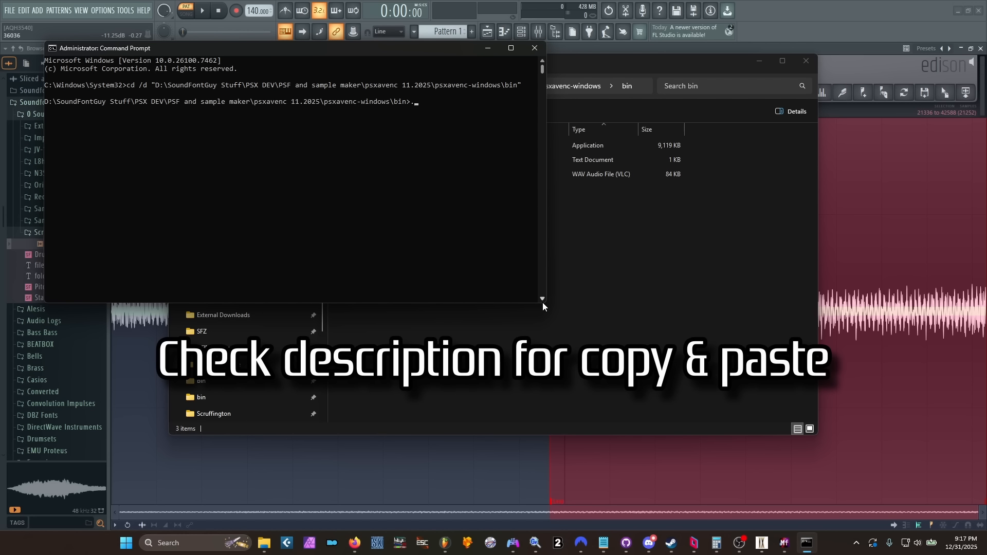
pyautogui.write('\\psxavenc -t vag -f 22050 "SC_3.wav" "SC_3.vag"')
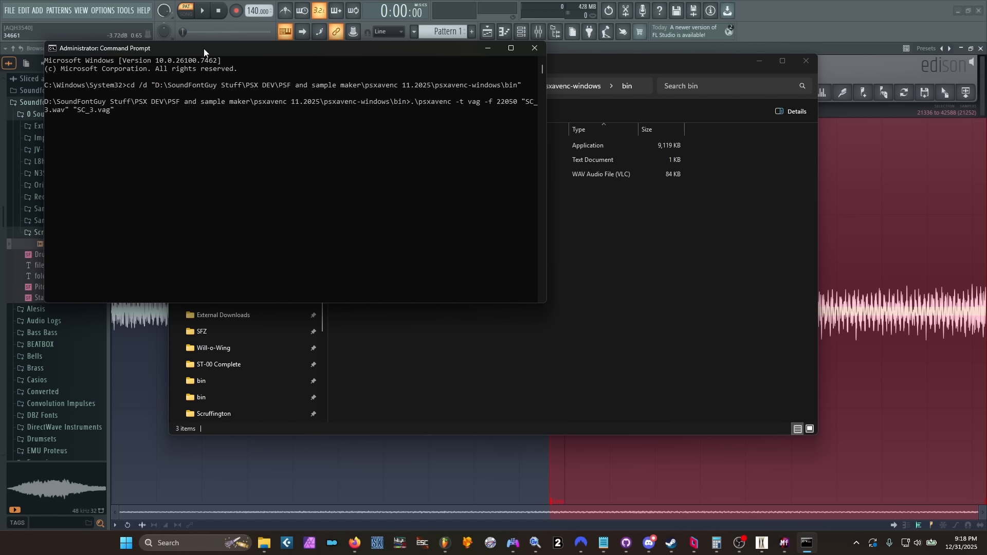
pyautogui.press('Return')
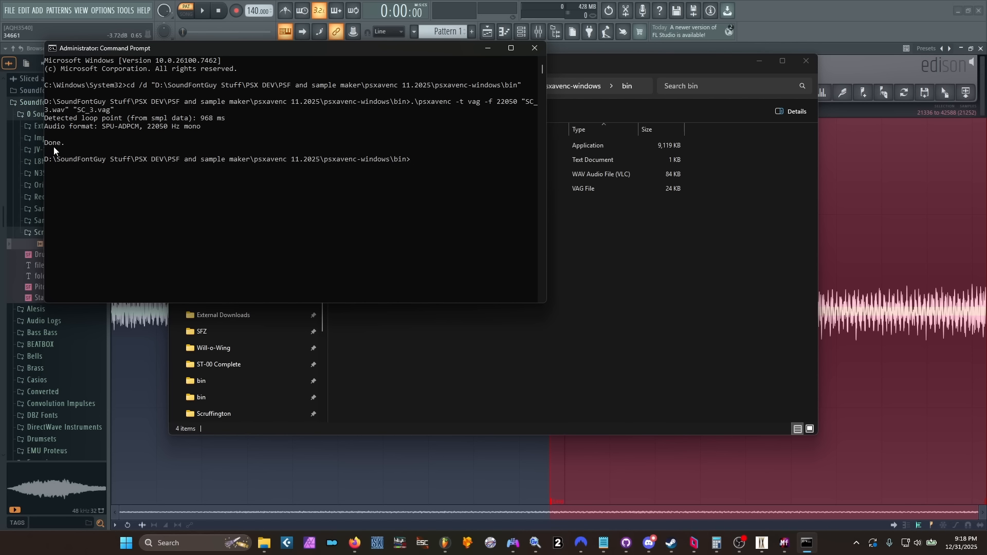
# Step: Return to FL Studio and add a PsxSampler instrument channel
pyautogui.click(355, 543)
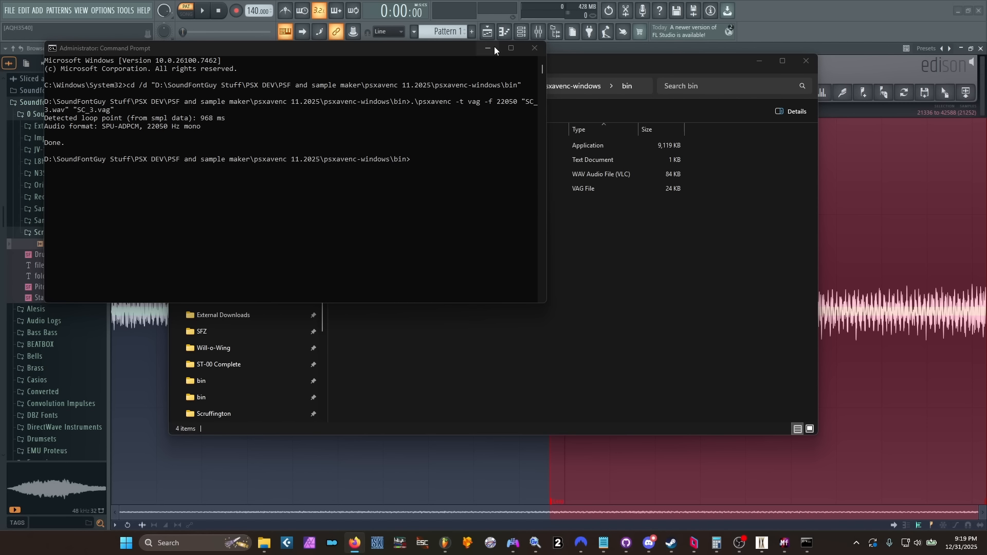
pyautogui.click(520, 31)
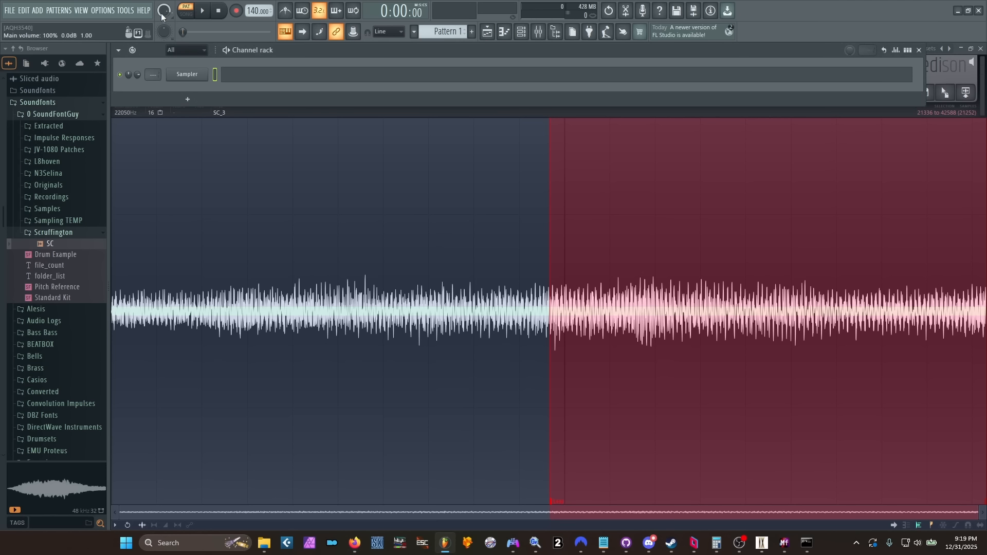
pyautogui.click(38, 14)
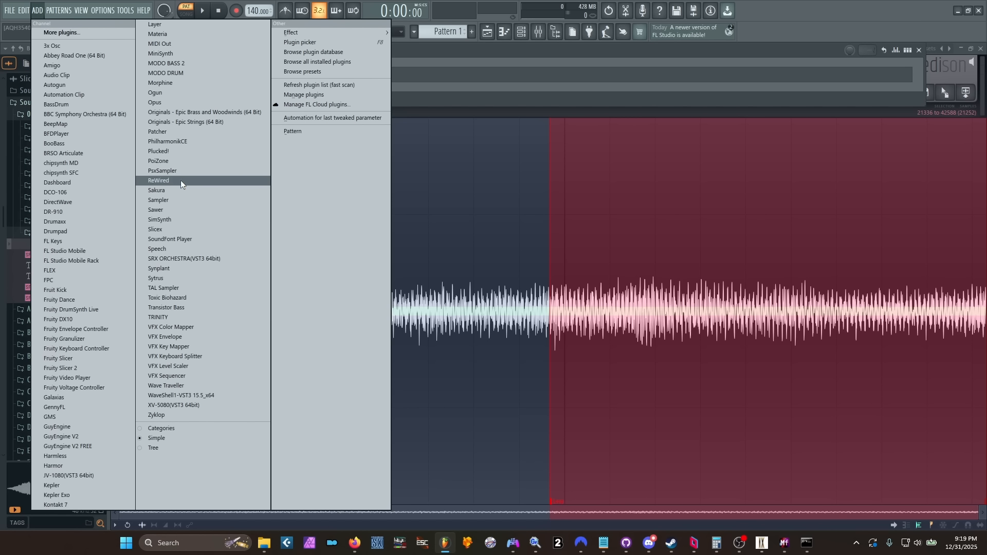
pyautogui.click(169, 170)
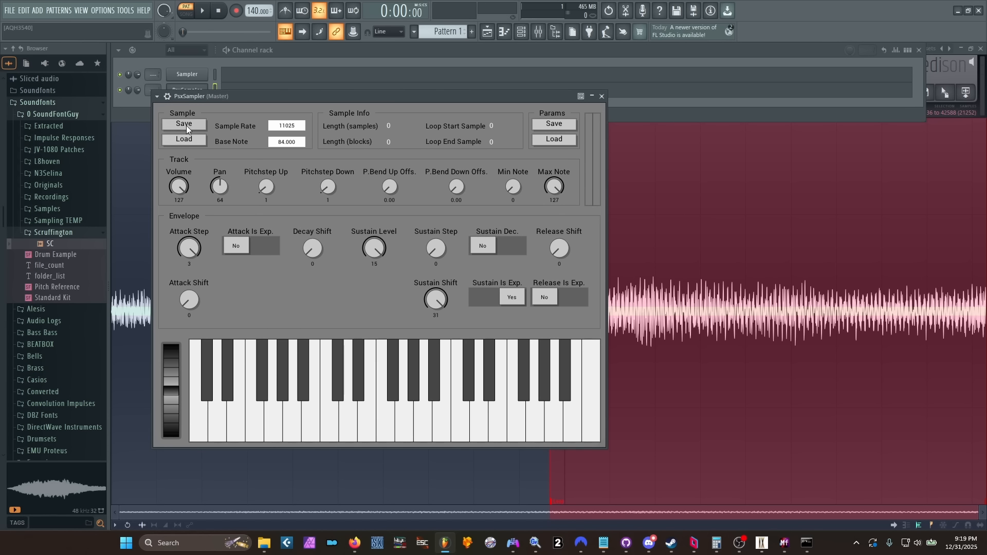
# Step: Load SC_3.vag from the psxavenc-windows bin folder into PsxSampler and set the envelope's Attack Shift to 14
pyautogui.click(190, 143)
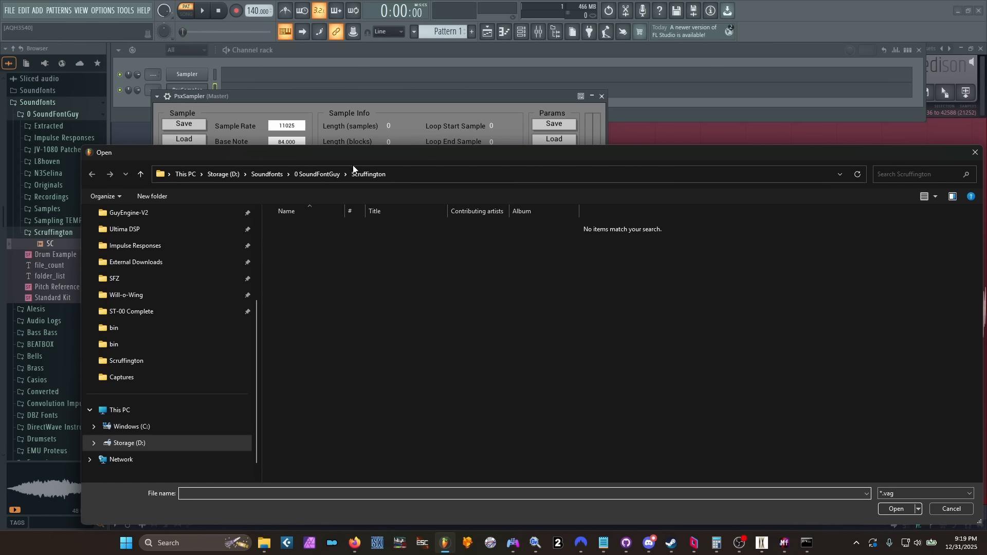
pyautogui.click(442, 172)
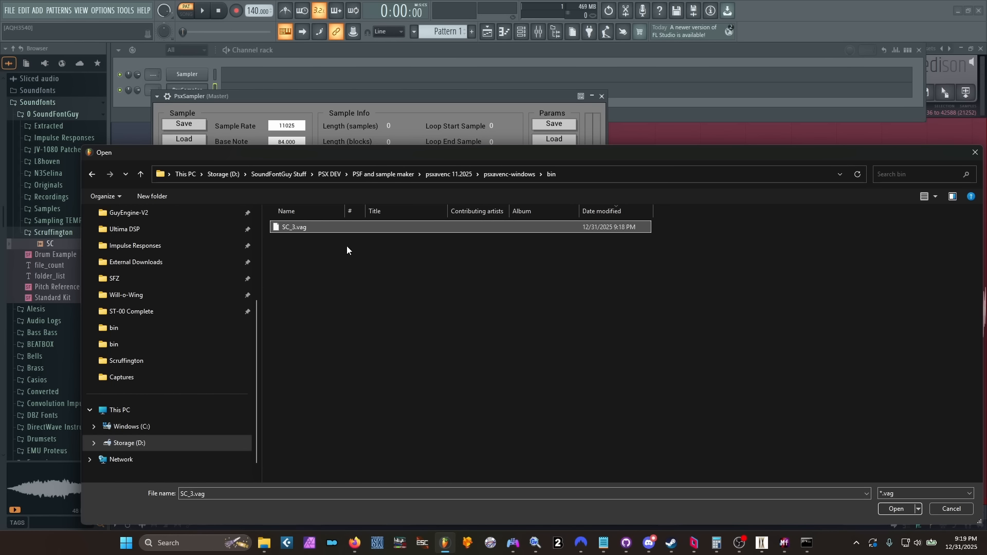
pyautogui.click(896, 510)
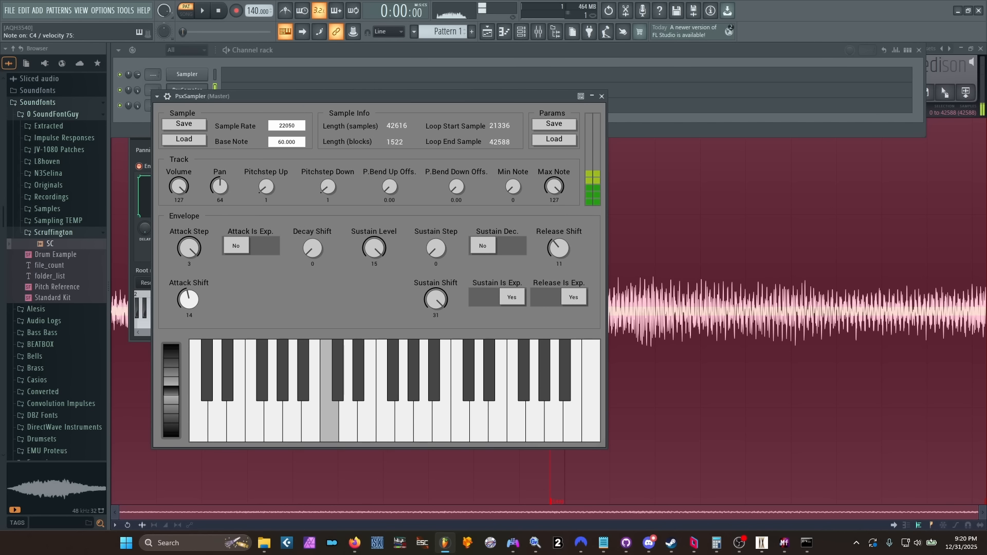
pyautogui.scroll(5, 191, 304)
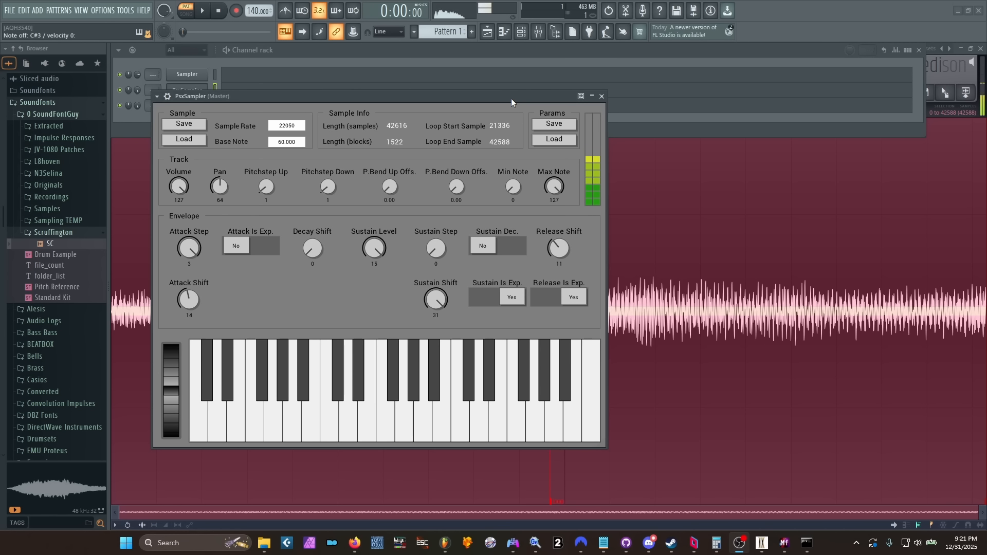
# Step: Compare the PsxSampler and SC_4 channels by switching between them, moving the PsxSampler window below the channel rack
pyautogui.moveTo(511, 98); pyautogui.dragTo(532, 127)
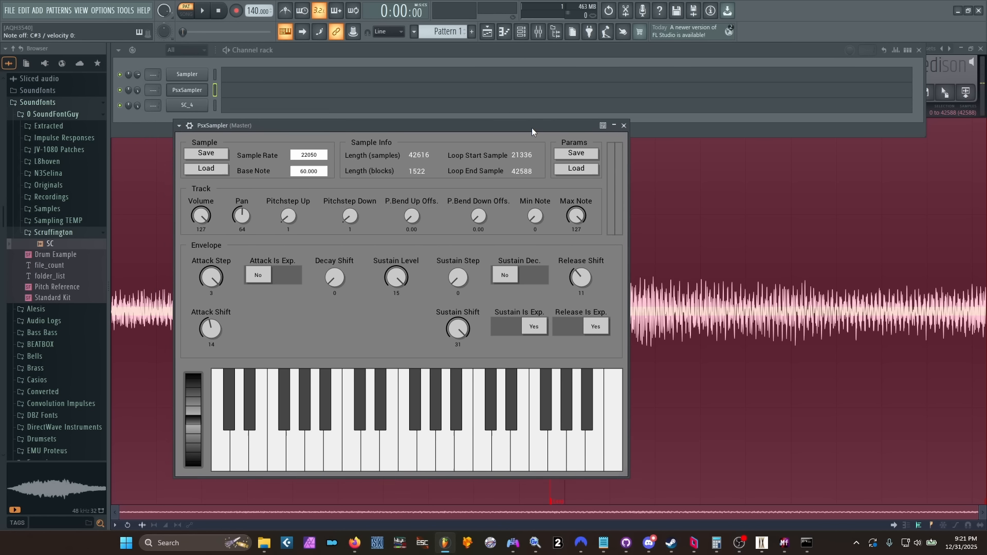
pyautogui.click(214, 106)
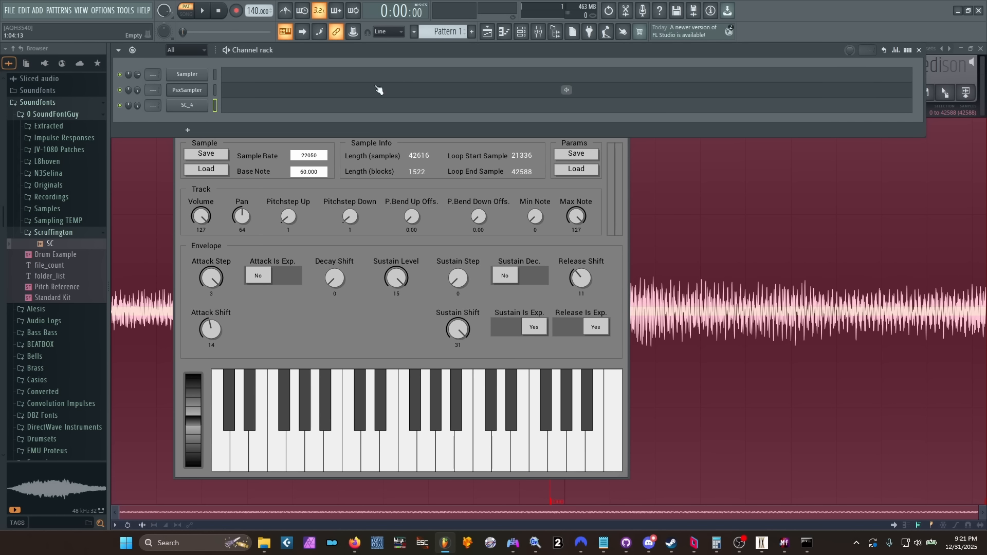
pyautogui.click(296, 300)
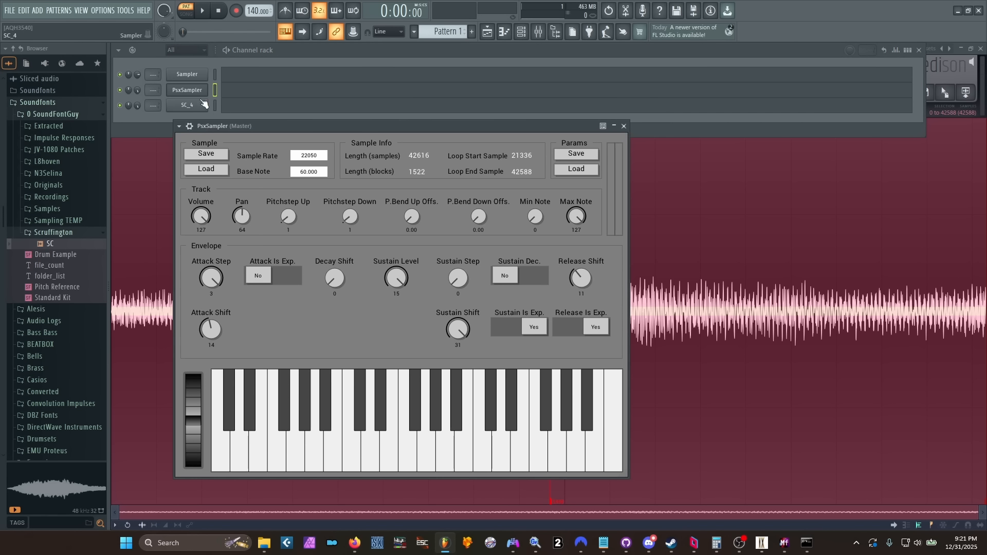
pyautogui.moveTo(273, 126); pyautogui.dragTo(218, 145)
pyautogui.click(215, 106)
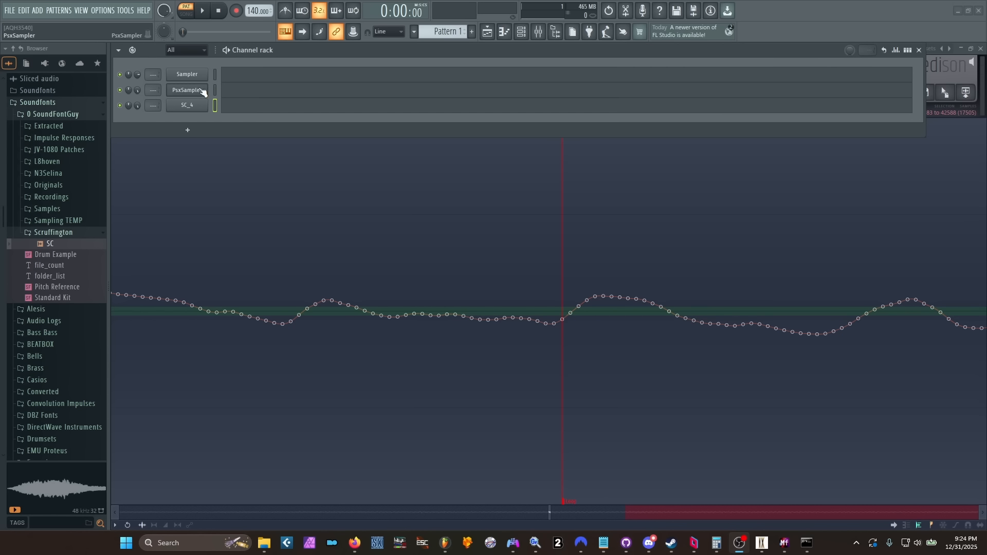
pyautogui.click(202, 91)
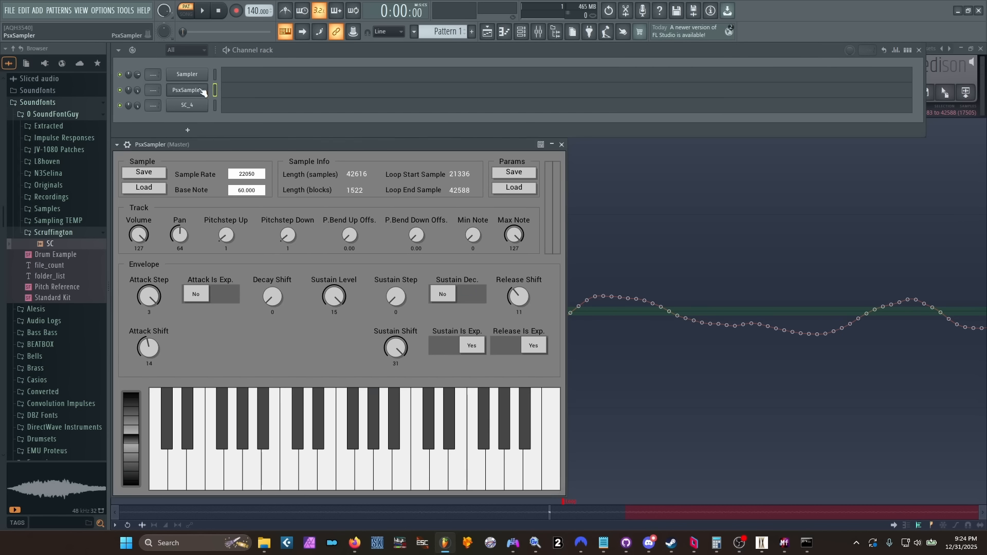